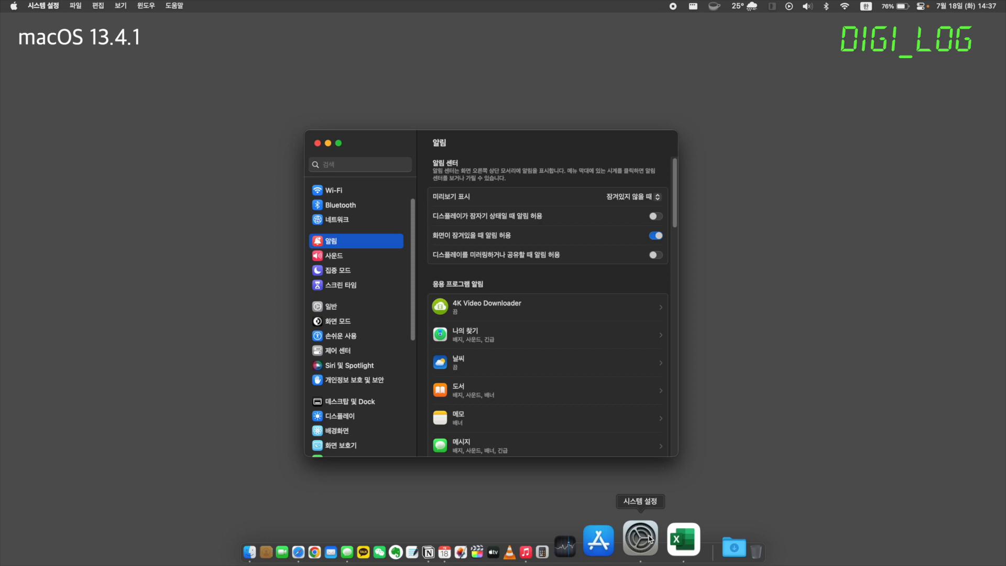
Step: Open System Settings and look through the list of setting categories
left_click(14, 6)
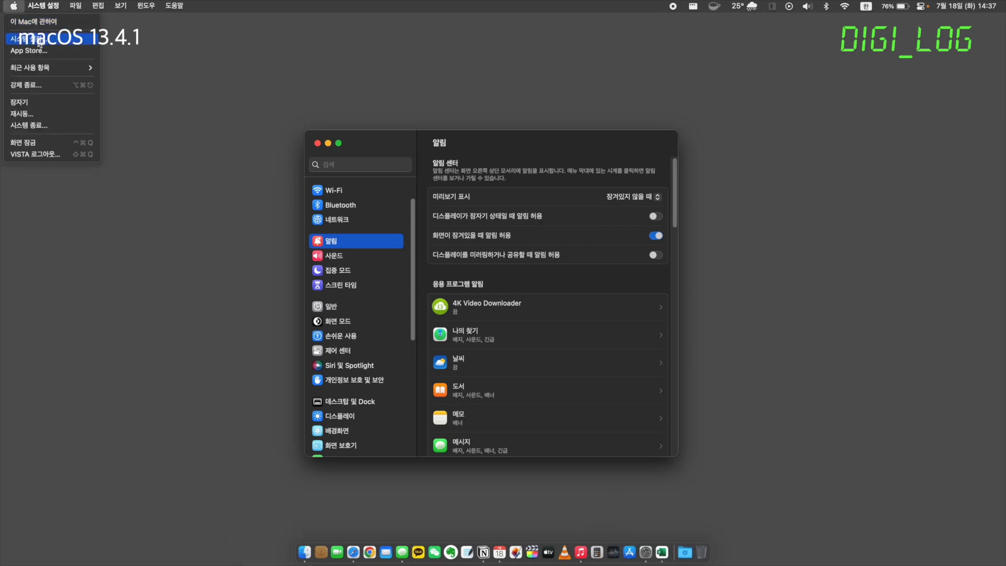
left_click(65, 45)
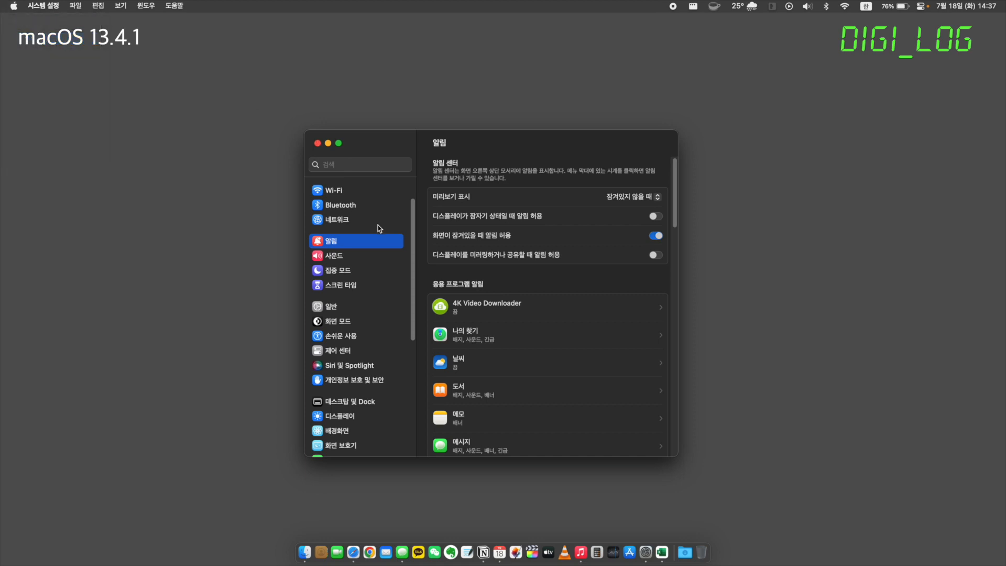
scroll(395, 374, "down", 5)
scroll(396, 374, "down", 2)
scroll(395, 375, "up", 4)
scroll(396, 374, "up", 5)
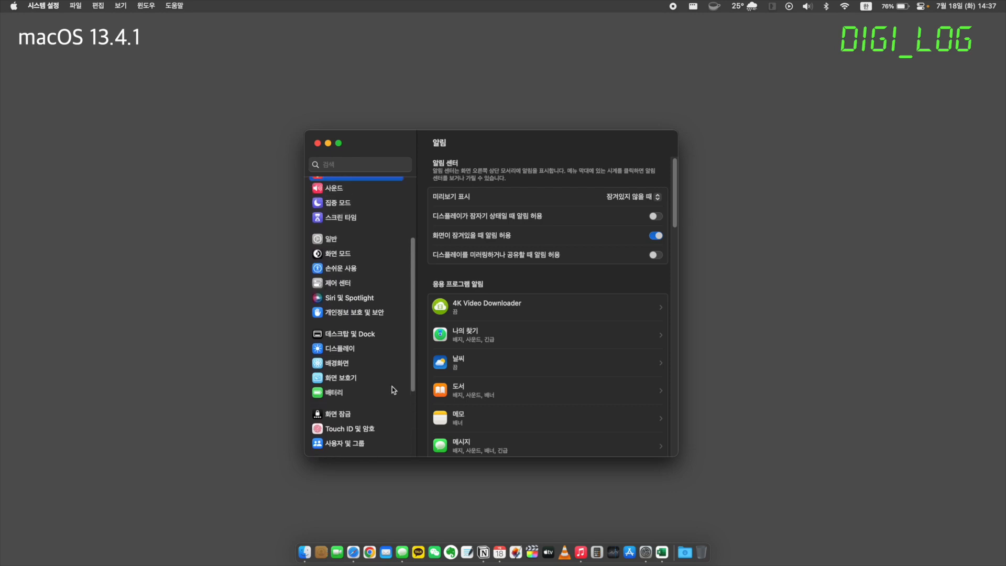
scroll(394, 390, "up", 1)
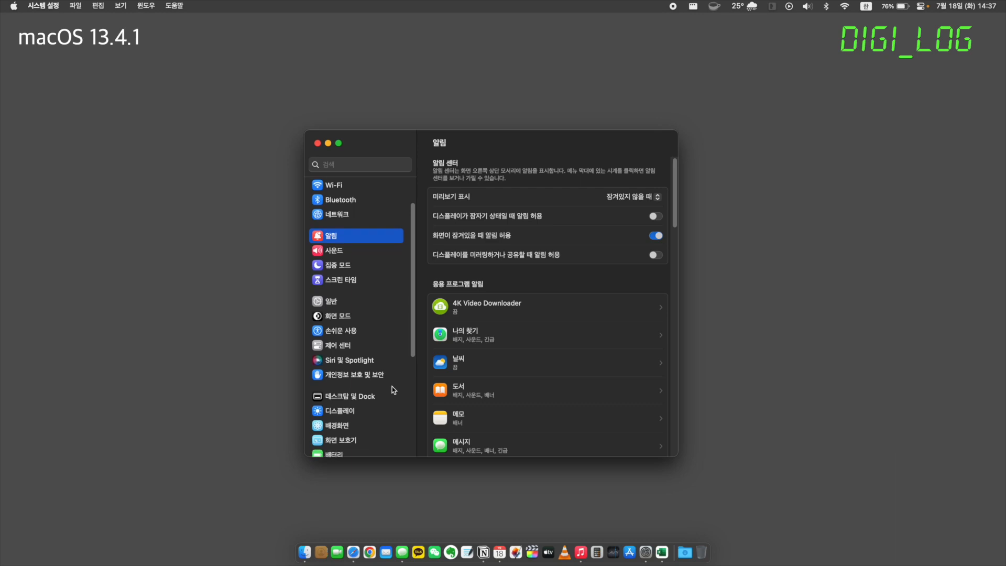
scroll(393, 389, "down", 2)
scroll(393, 389, "up", 3)
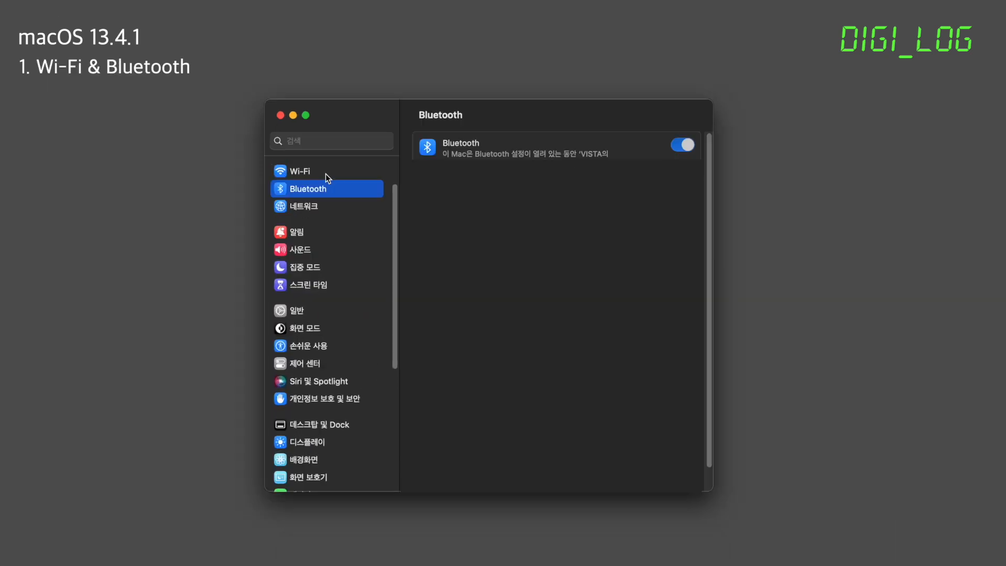
Step: View the Wi-Fi and Bluetooth settings pages, switching between the two
left_click(325, 174)
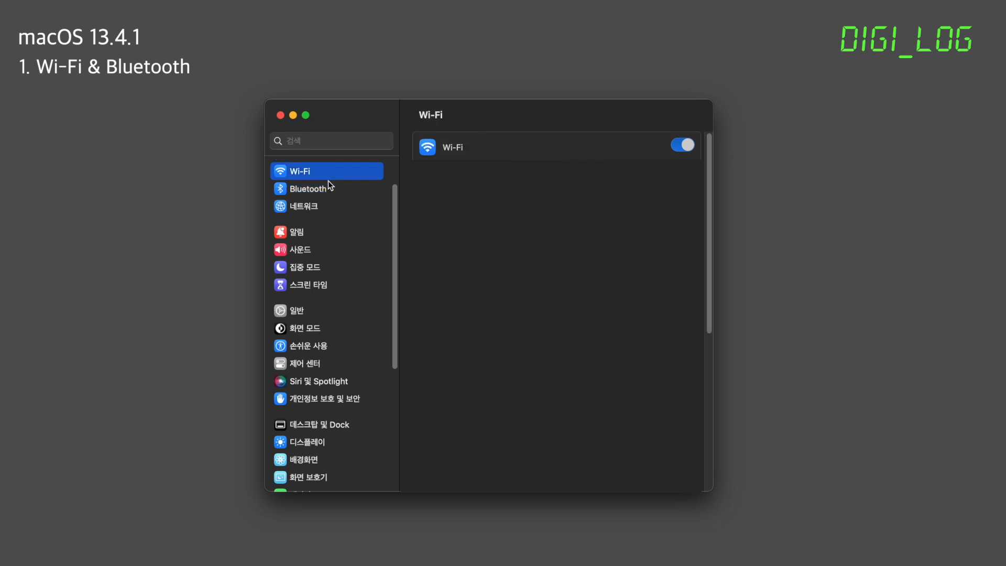
left_click(326, 186)
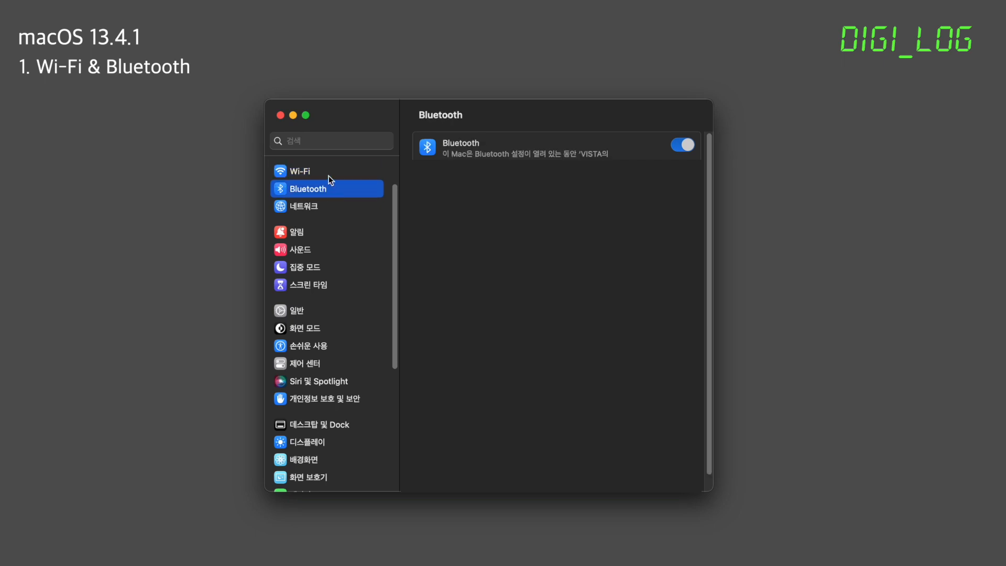
left_click(328, 176)
left_click(331, 189)
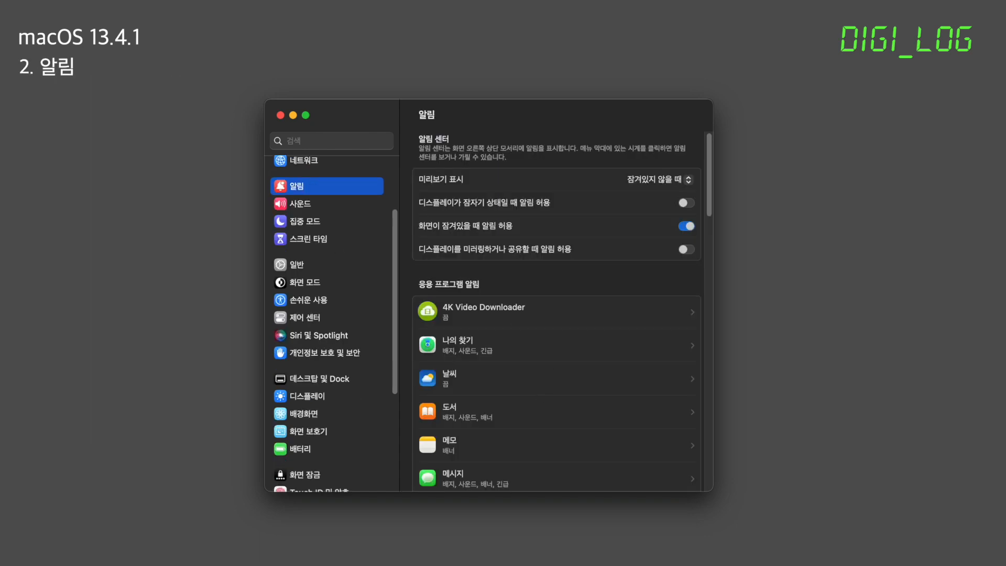
Step: Look through the apps in the notification settings (알림) and open the notification options for 카카오톡
scroll(542, 303, "down", 15)
scroll(542, 303, "up", 10)
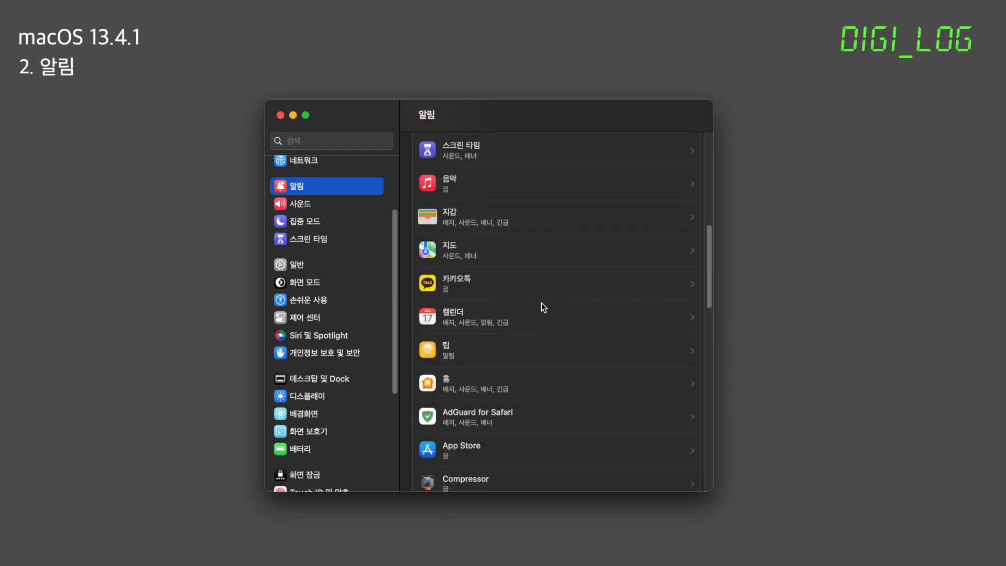
left_click(488, 309)
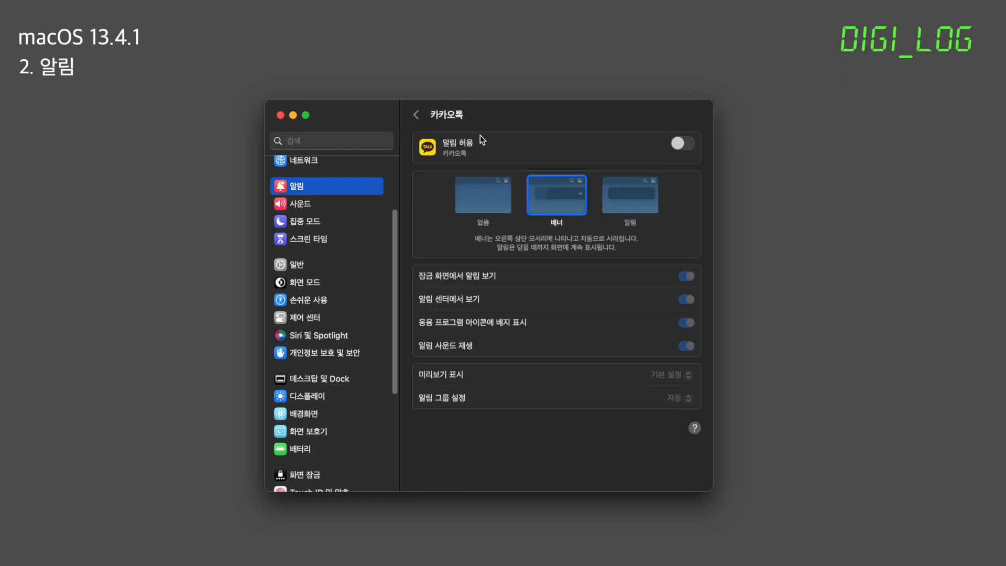
Step: Open the Do Not Disturb (방해금지 모드) settings under 집중 모드 and view its 19:00 ~ 10:00 schedule
left_click(331, 224)
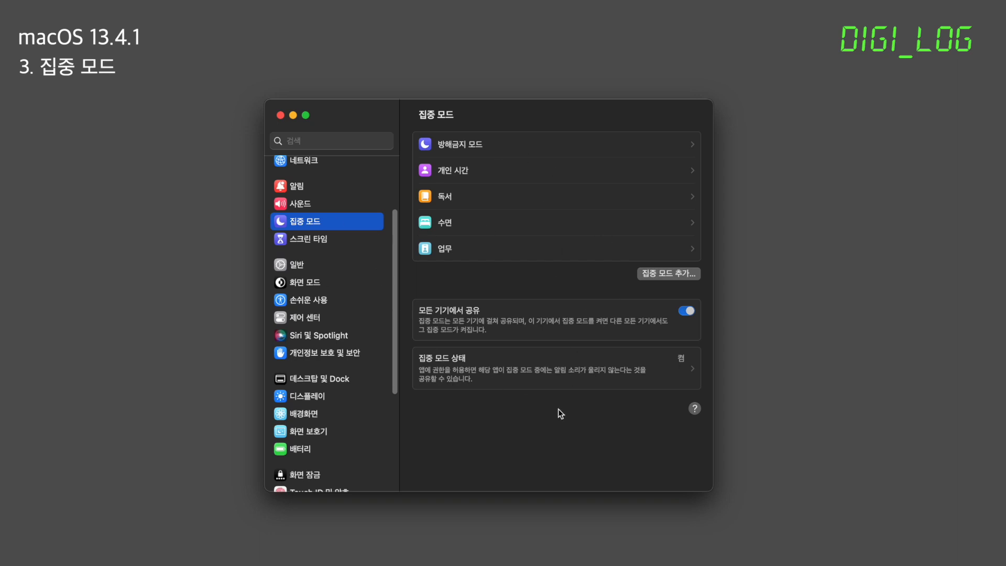
left_click(507, 144)
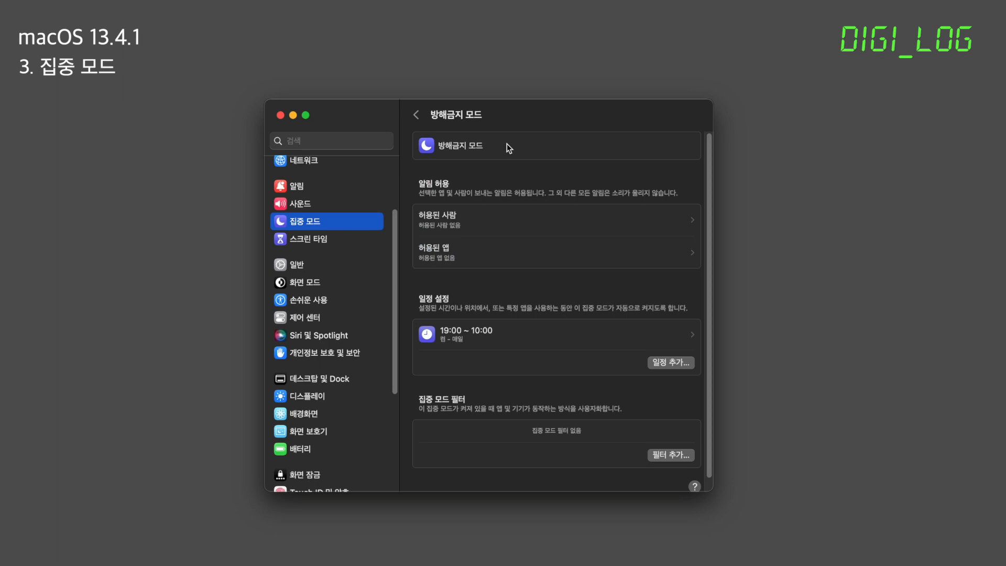
scroll(564, 293, "down", 2)
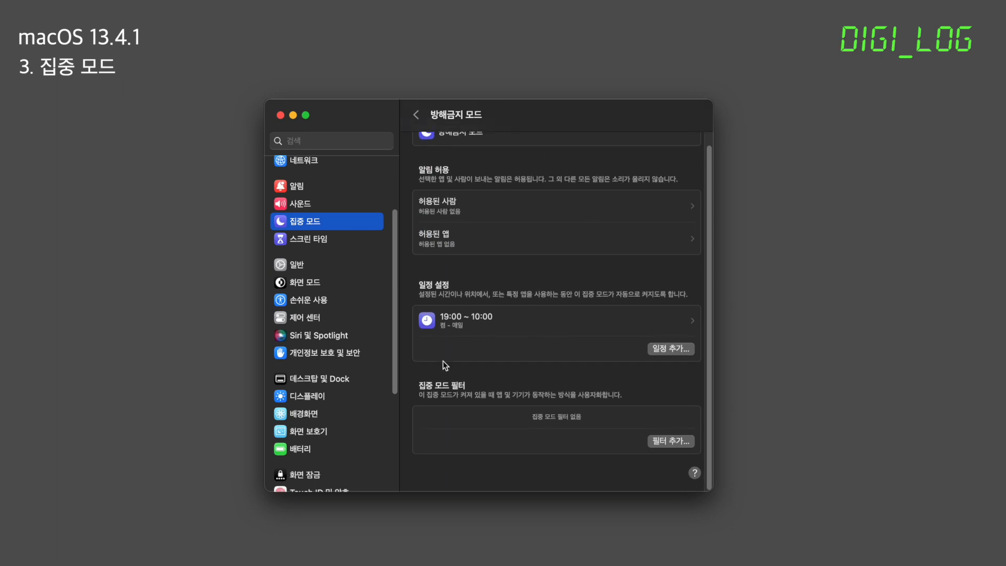
left_click(501, 328)
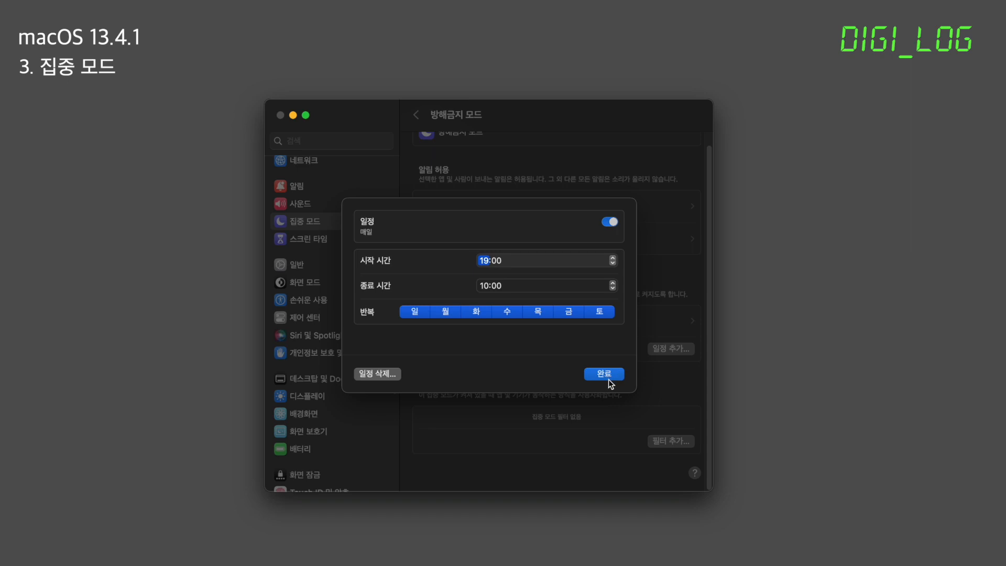
Step: Look through the available Screen Time (스크린 타임) options
left_click(322, 240)
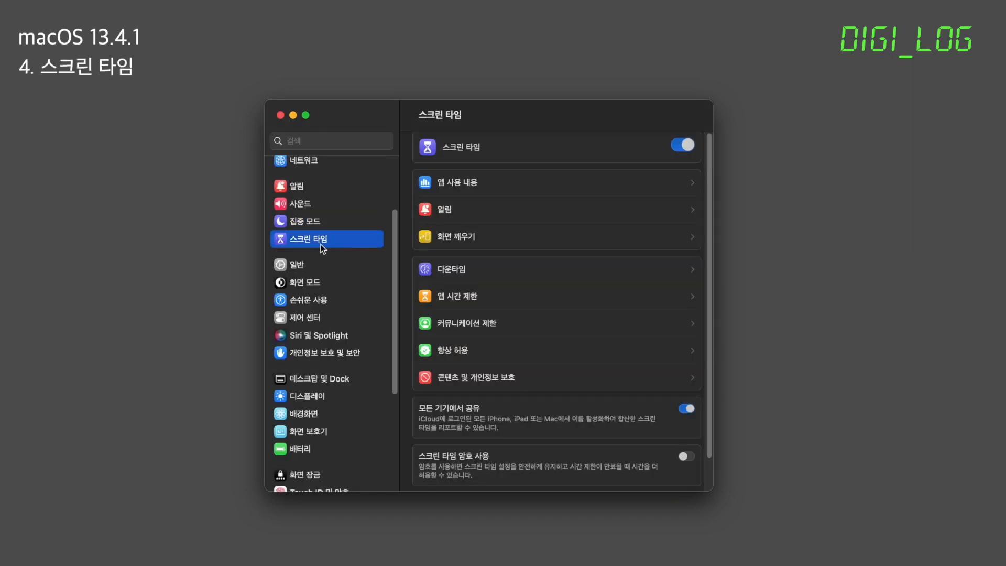
scroll(555, 329, "down", 3)
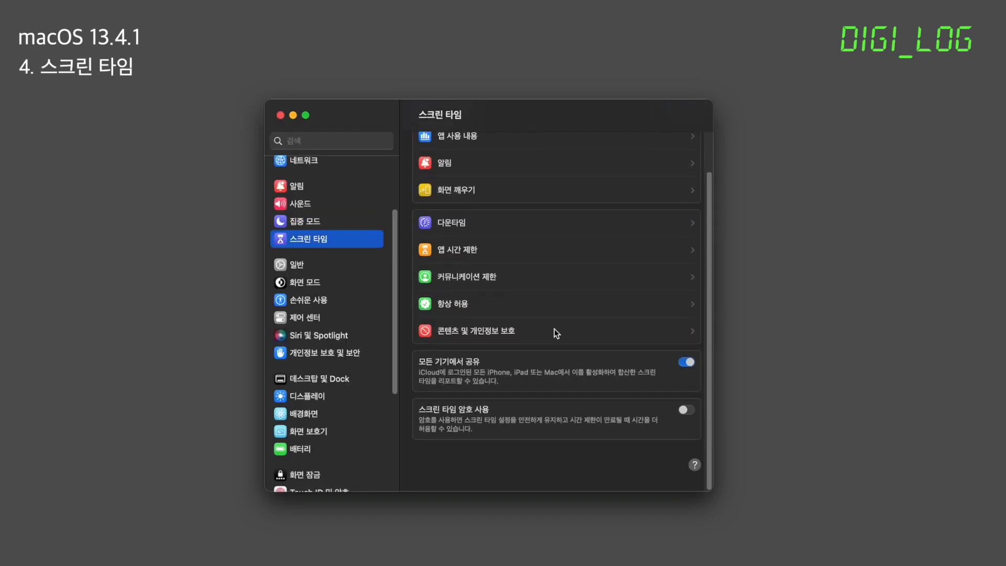
scroll(554, 329, "up", 3)
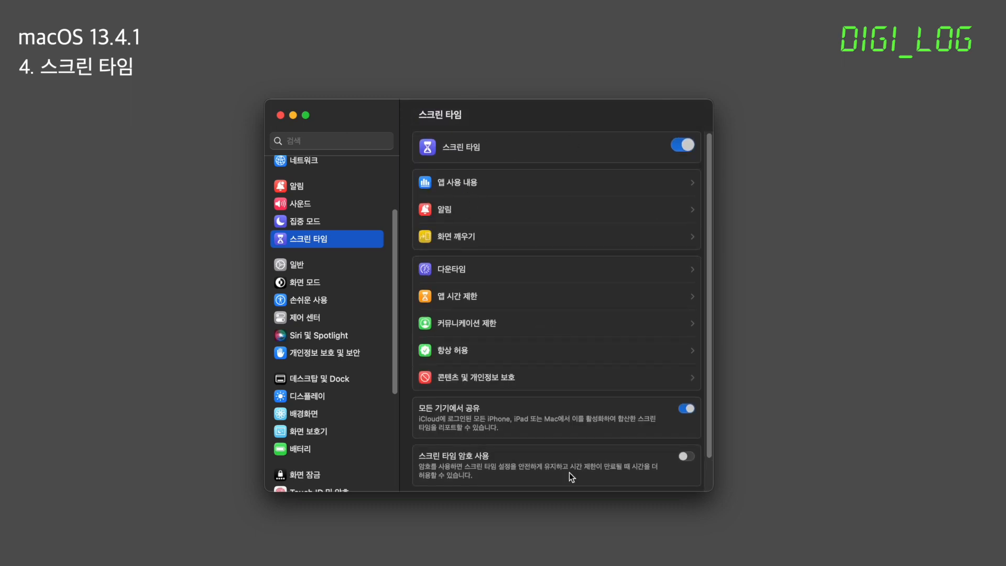
Step: Review the automatic update options of 소프트웨어 업데이트 in the 일반 settings and return to the 일반 overview
left_click(354, 265)
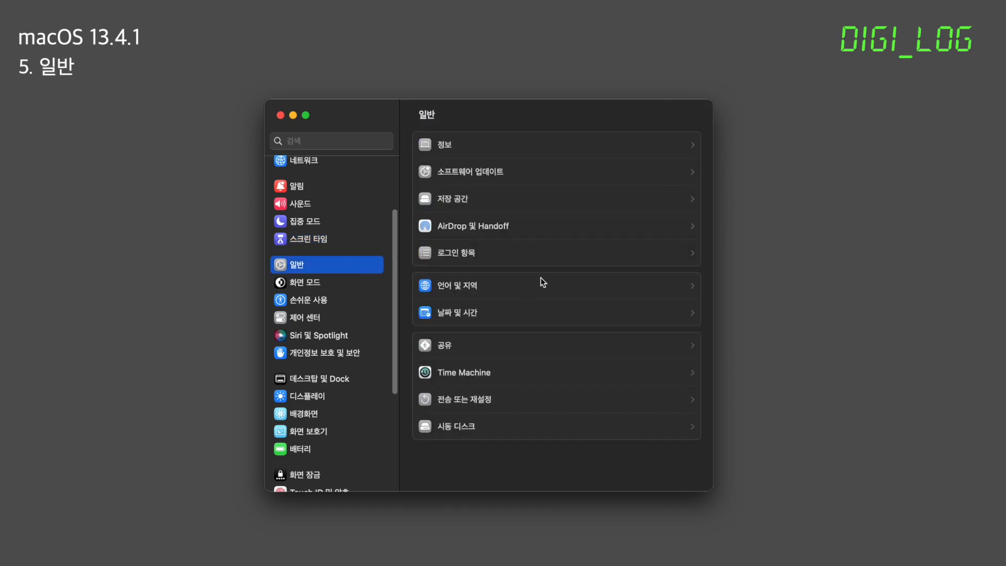
left_click(479, 171)
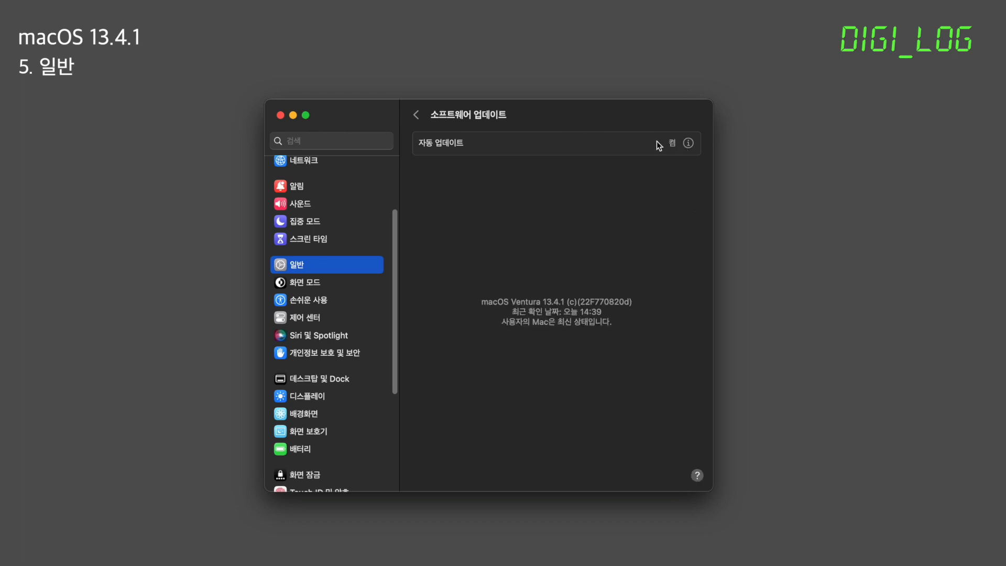
left_click(687, 143)
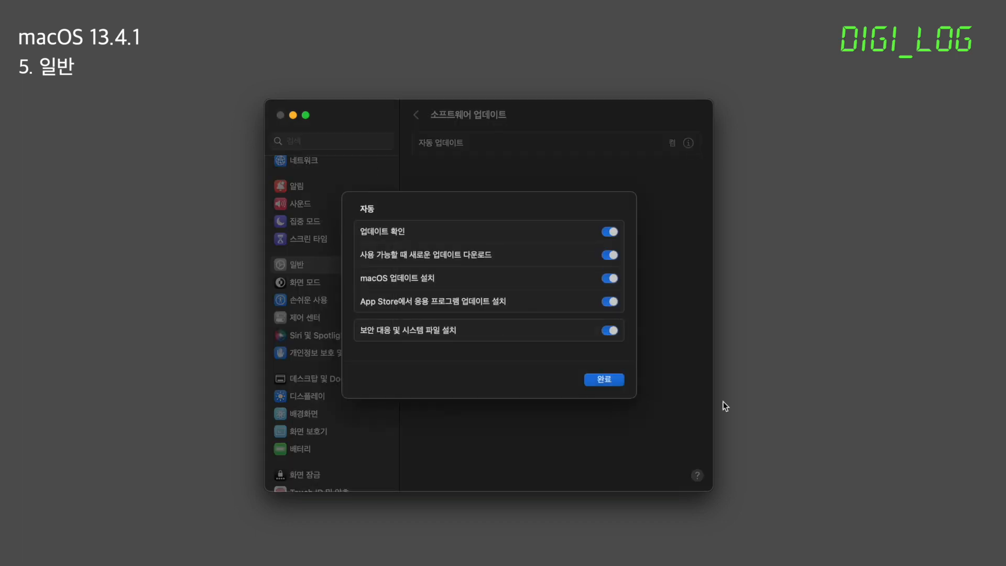
left_click(608, 379)
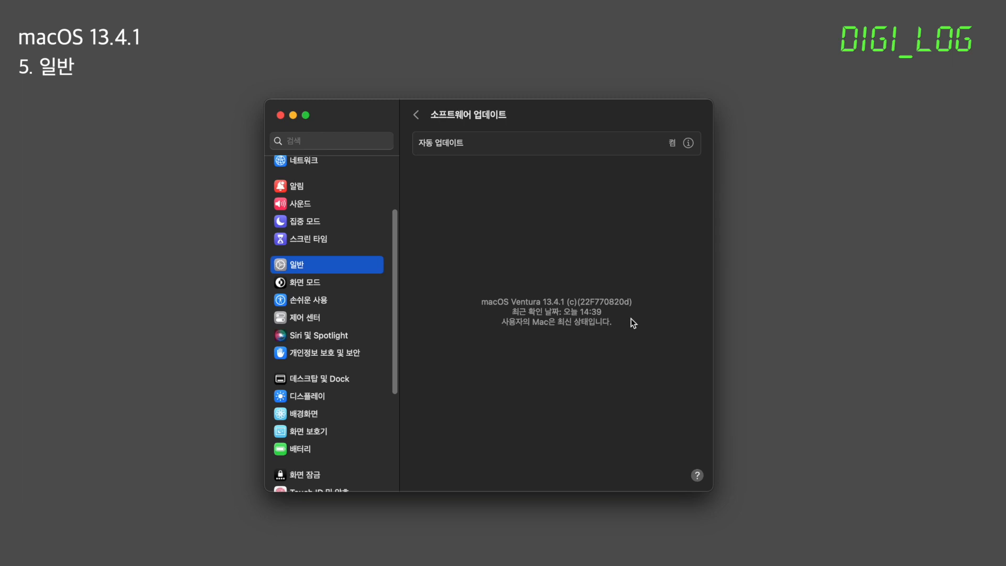
left_click(417, 116)
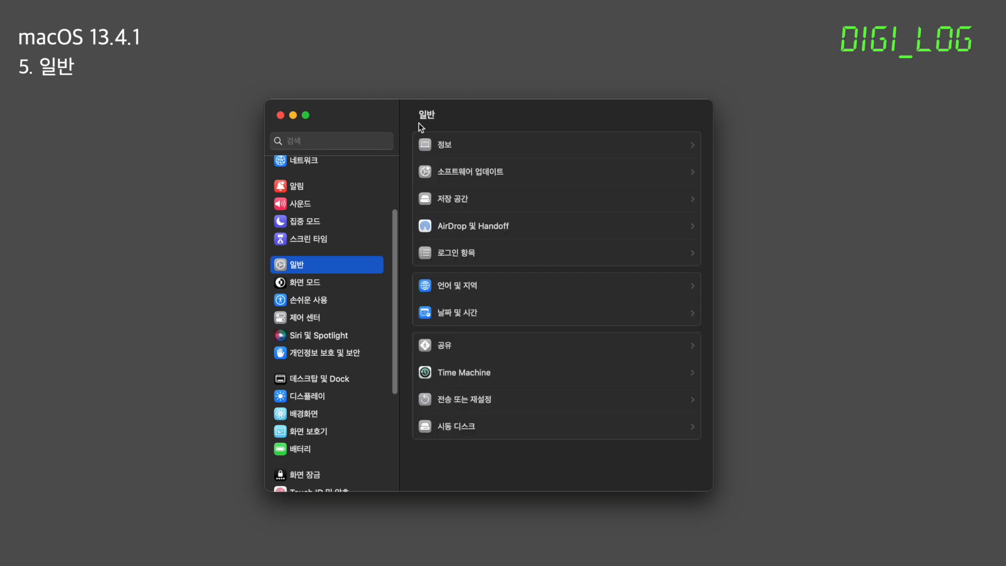
Step: View the AirDrop 및 Handoff settings and check who AirDrop can be set to allow
left_click(535, 229)
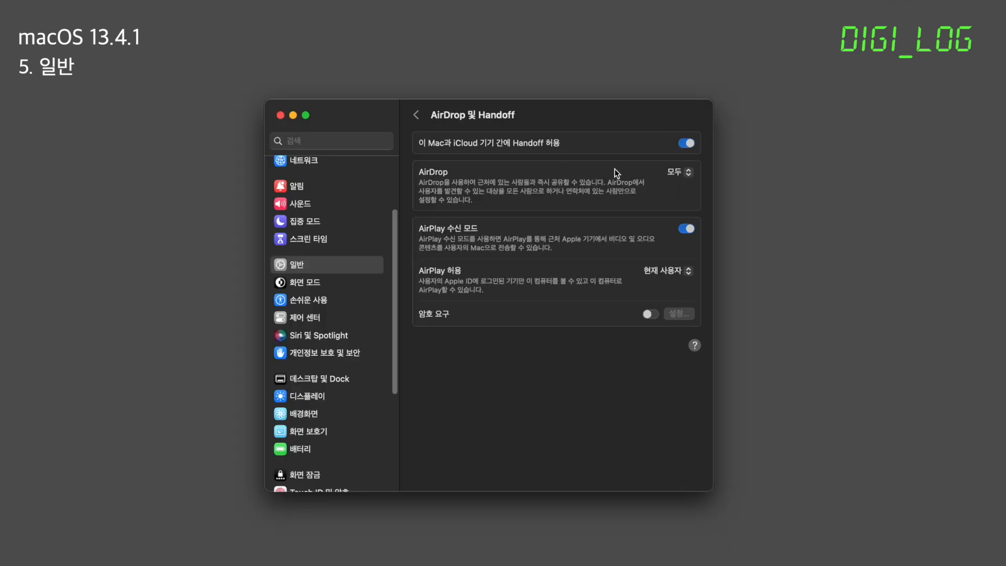
left_click(682, 174)
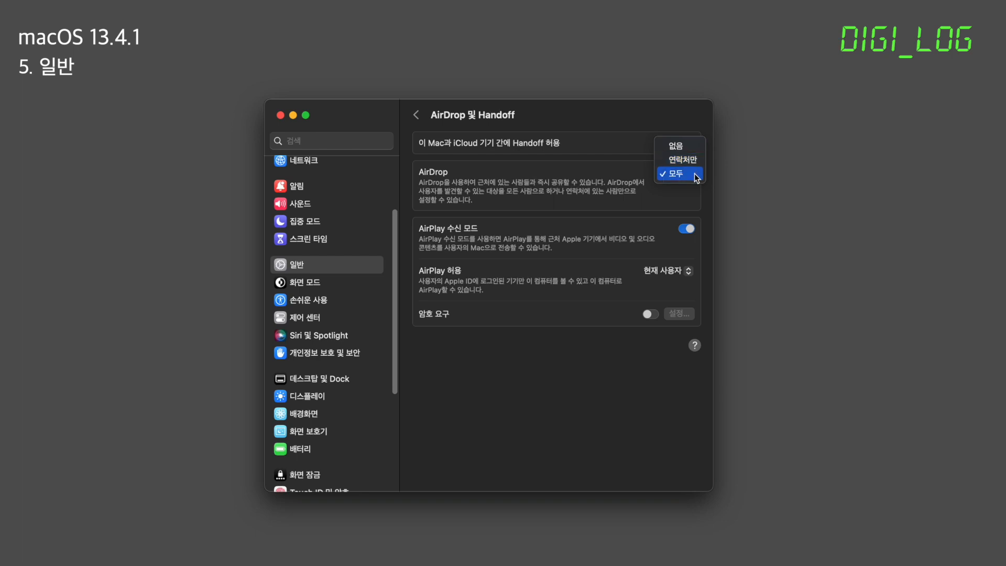
left_click(595, 211)
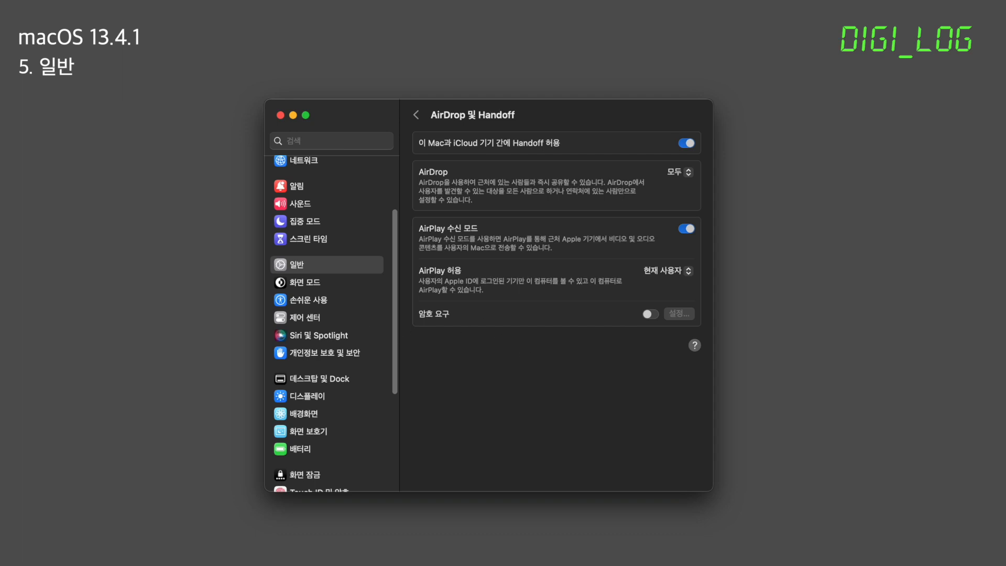
Step: In the 화면 모드 settings, try the light (라이트 모드) and automatic (자동) appearances and return to dark mode (다크 모드)
scroll(335, 323, "down", 3)
left_click(319, 249)
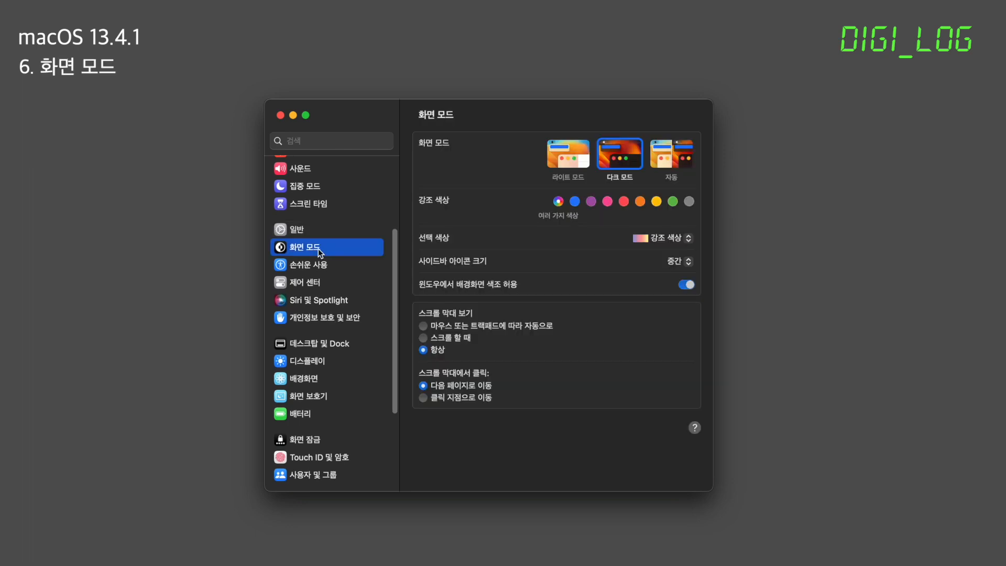
left_click(564, 161)
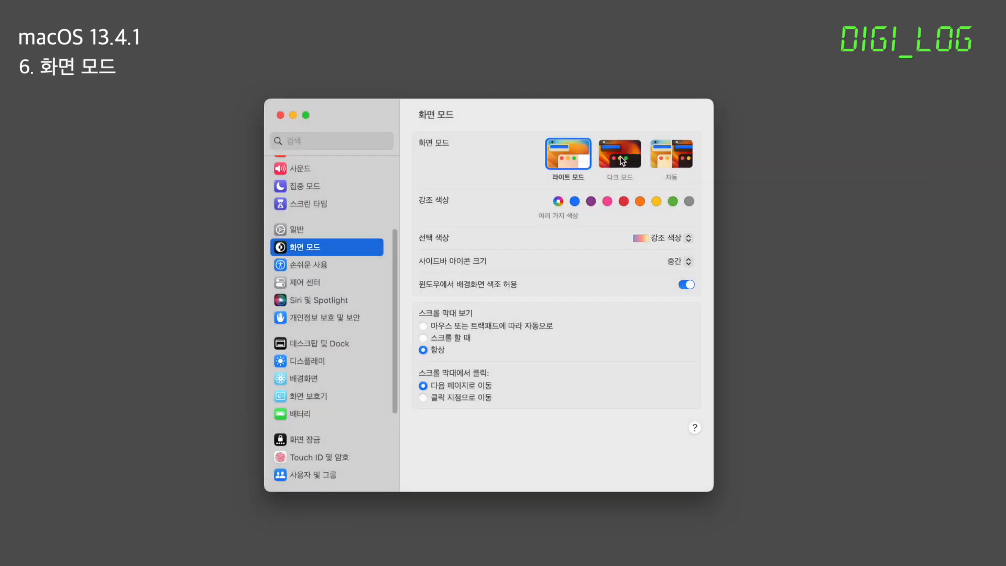
left_click(621, 156)
left_click(664, 155)
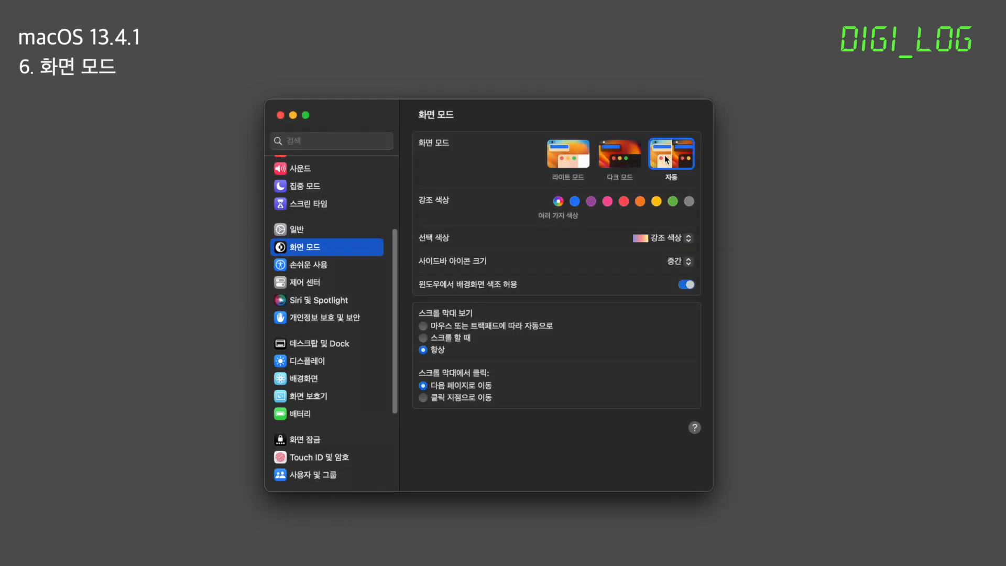
left_click(620, 151)
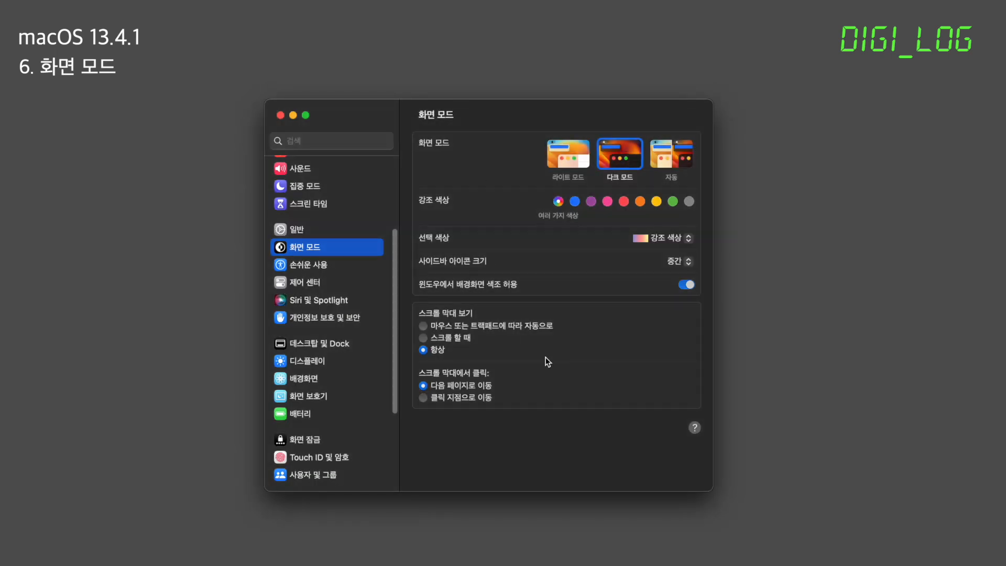
Step: Try purple and blue as the accent color (강조 색상), checking each in the sidebar, and restore multicolor (여러 가지 색상)
left_click(591, 202)
left_click(334, 266)
left_click(326, 248)
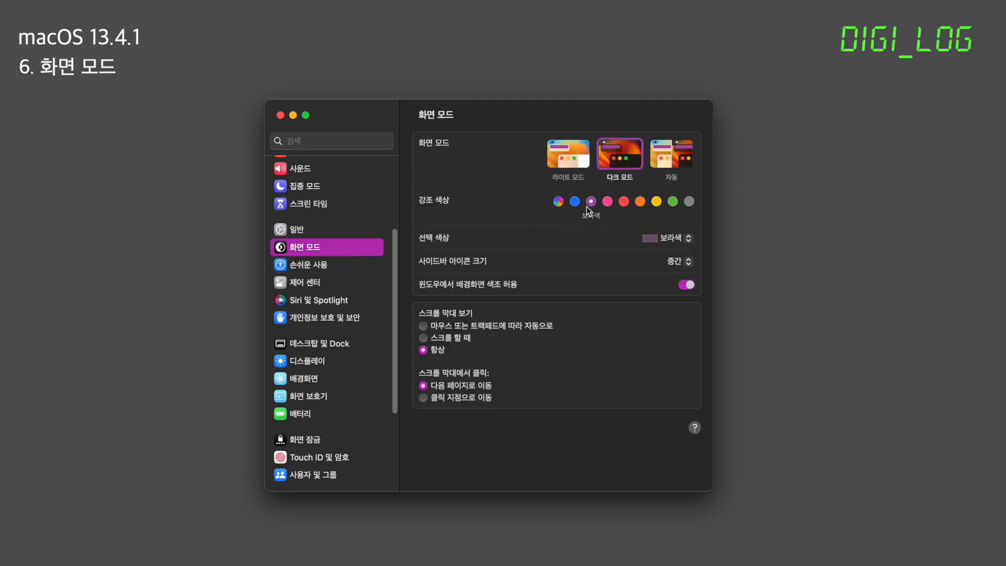
left_click(577, 201)
left_click(330, 264)
left_click(344, 248)
left_click(559, 202)
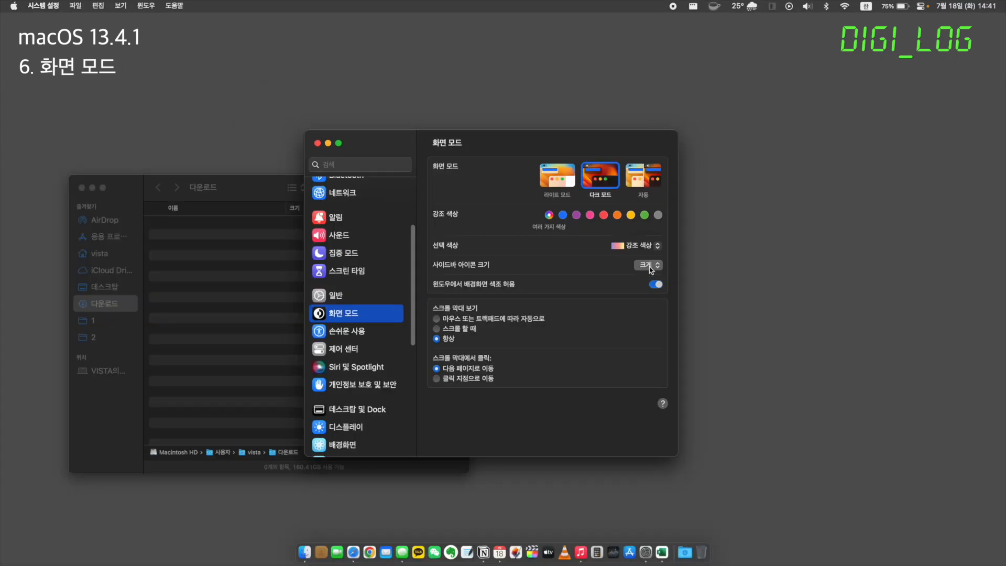
Step: Set the sidebar icon size (사이드바 아이콘 크기) to medium (중간)
left_click(680, 261)
left_click(648, 255)
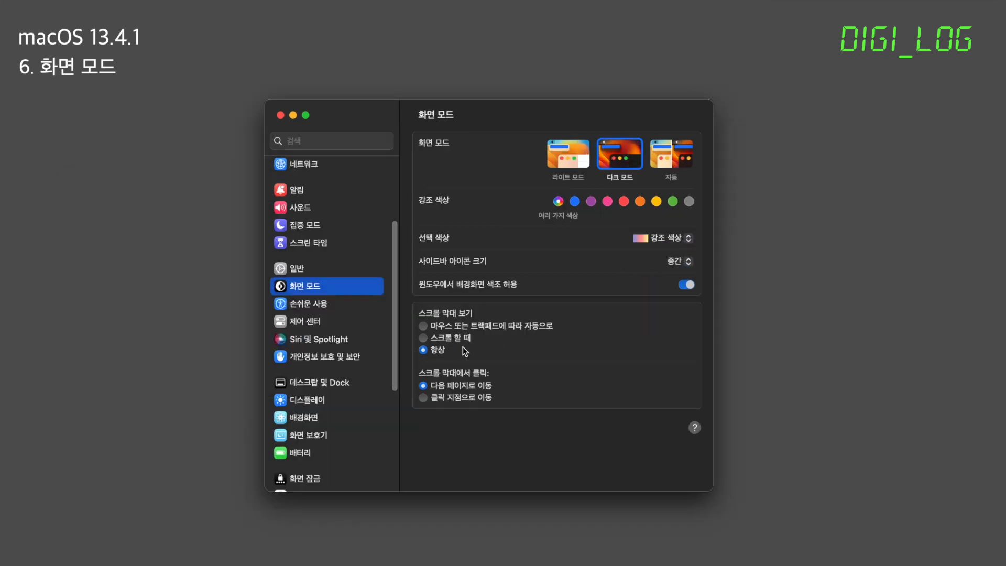
Step: Try showing scroll bars only while scrolling (스크롤 할 때), test it in the category list, and restore 항상
left_click(449, 340)
scroll(357, 301, "down", 2)
scroll(365, 358, "down", 1)
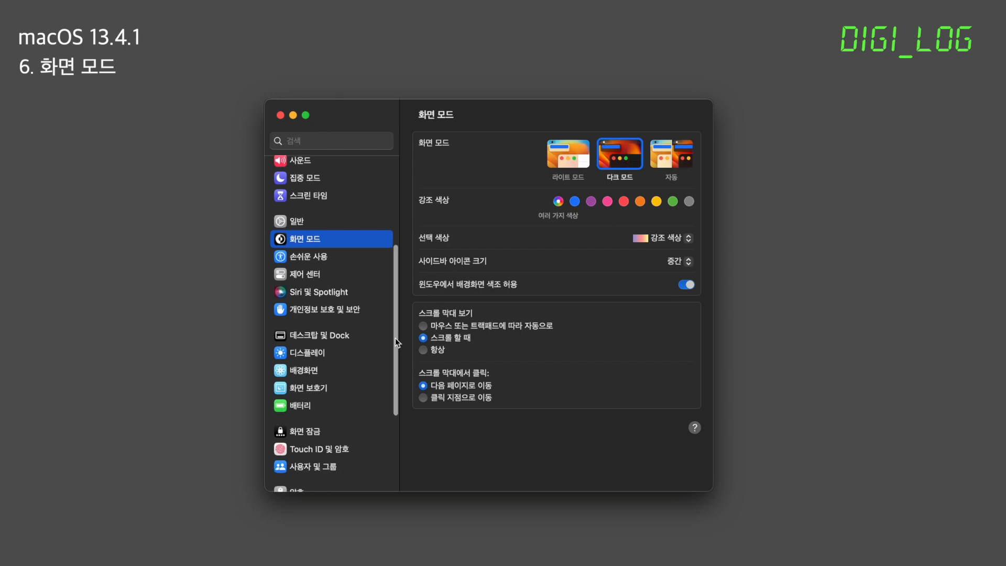
scroll(381, 470, "down", 5)
scroll(380, 422, "up", 4)
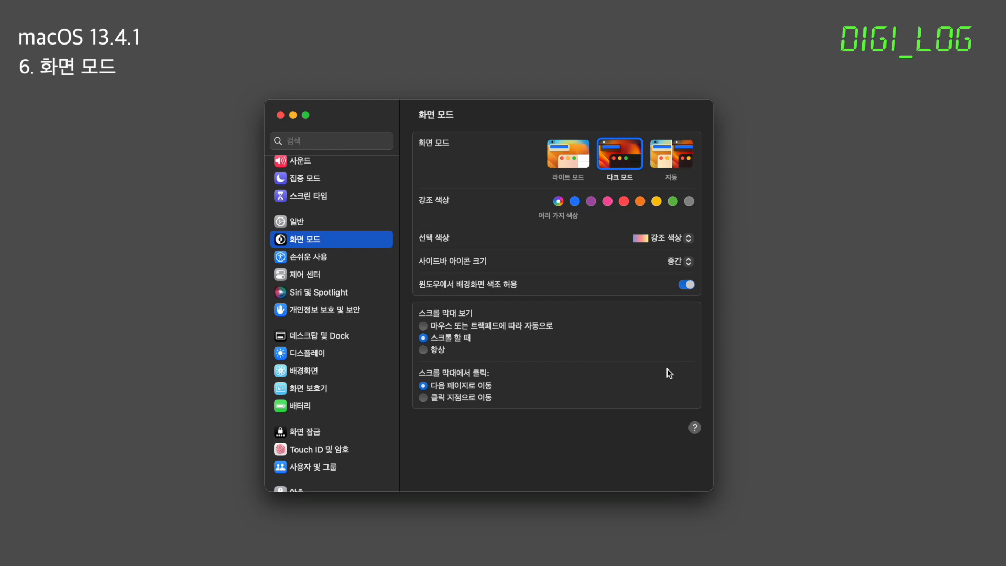
scroll(340, 369, "down", 3)
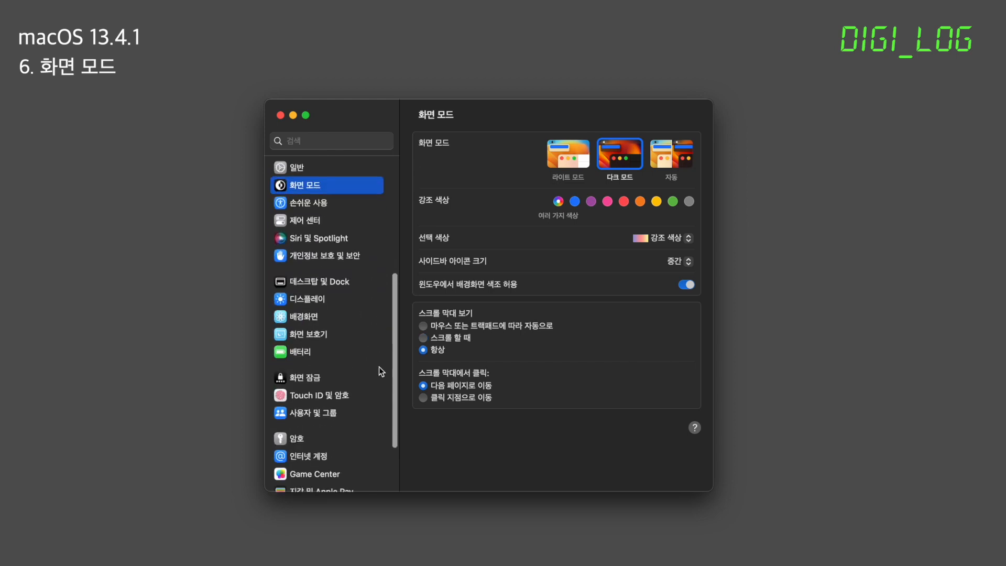
Step: Demonstrate scroll bar navigation in the category list and on the MacRumors page, jumping along the bar to distant parts of the page
scroll(379, 386, "up", 2)
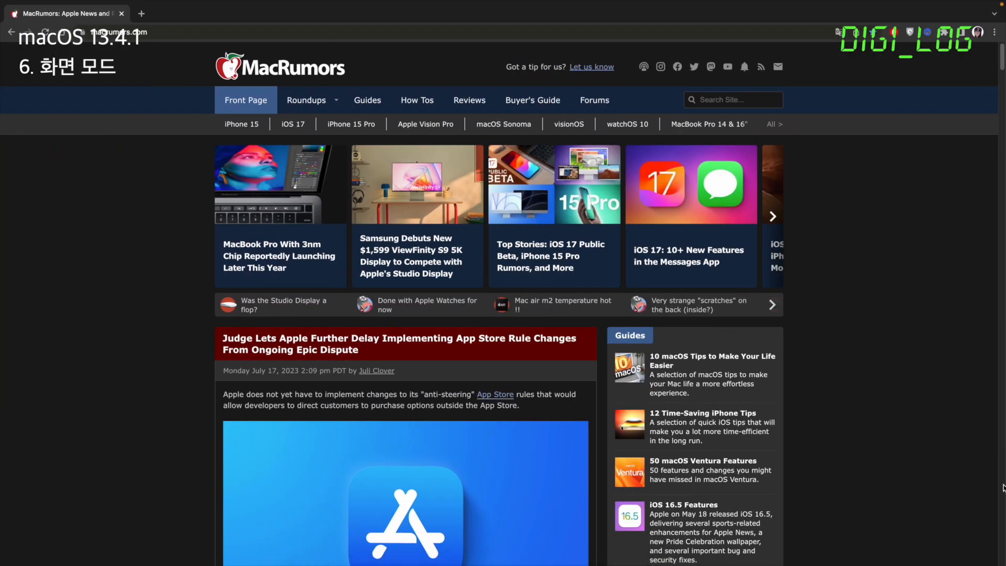
scroll(1003, 487, "down", 15)
left_click(1001, 475)
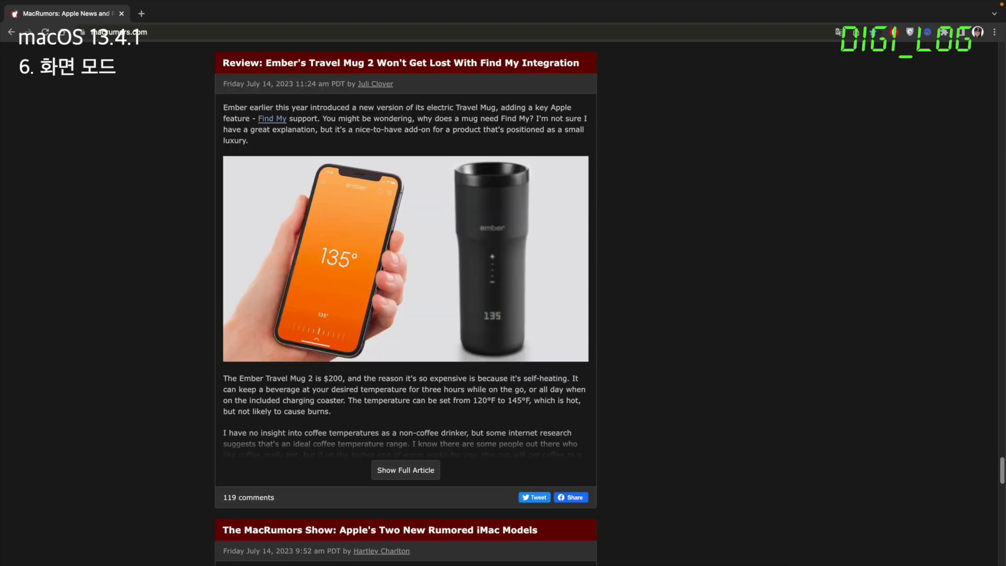
left_click(1002, 273)
Step: In the accessibility (손쉬운 사용) pointer control's trackpad options, choose 세 손가락으로 드래그하기 as the drag style (드래그 스타일)
left_click(326, 222)
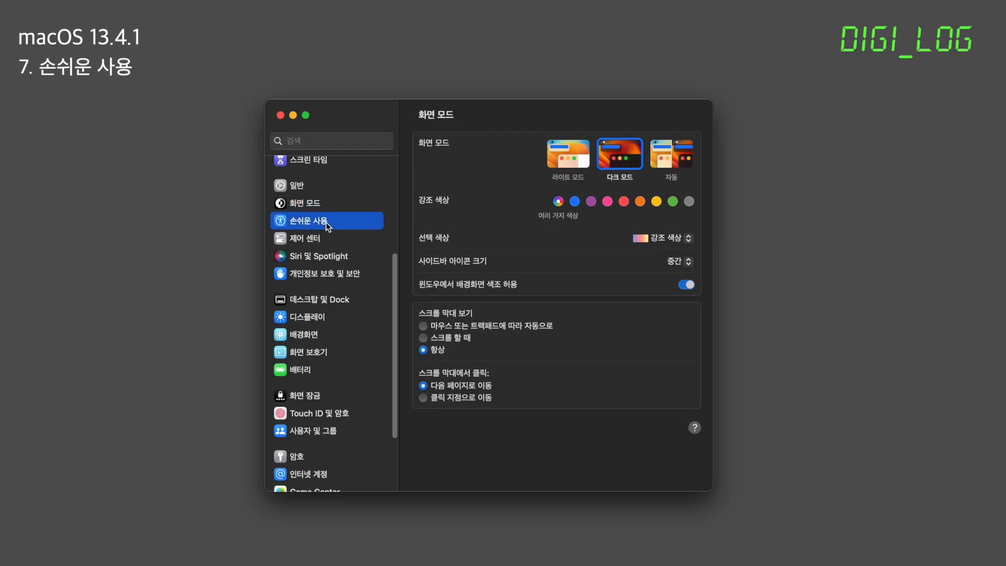
scroll(461, 199, "down", 5)
left_click(477, 326)
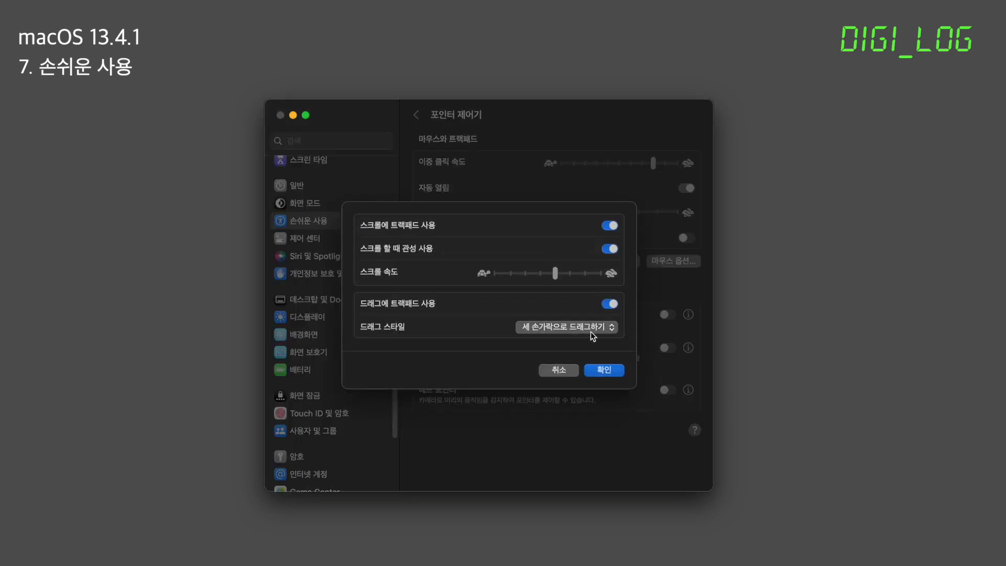
left_click(590, 331)
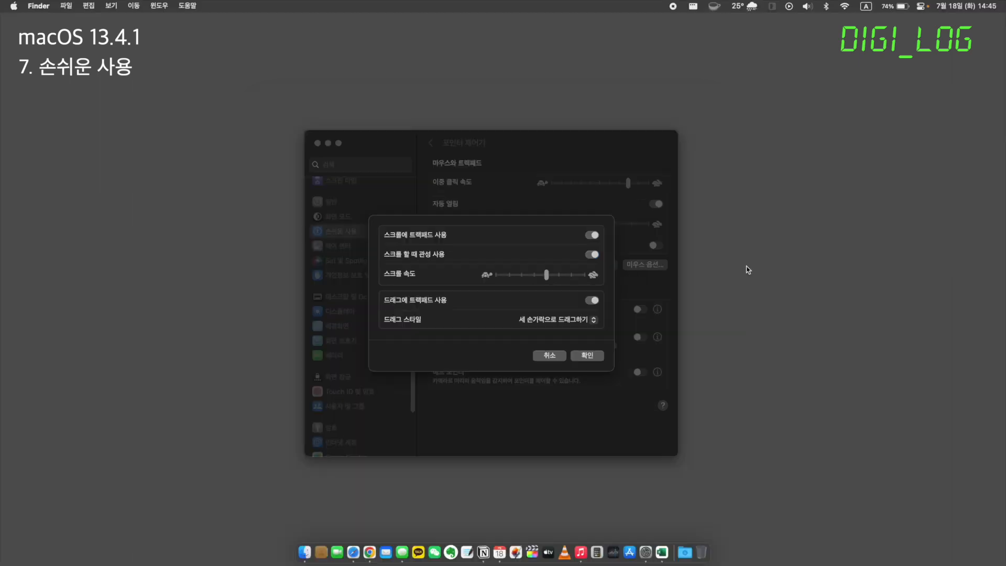
Step: Demonstrate three-finger dragging by drawing several selection rectangles on the empty desktop beside the settings window
left_click_drag(747, 267, 897, 488)
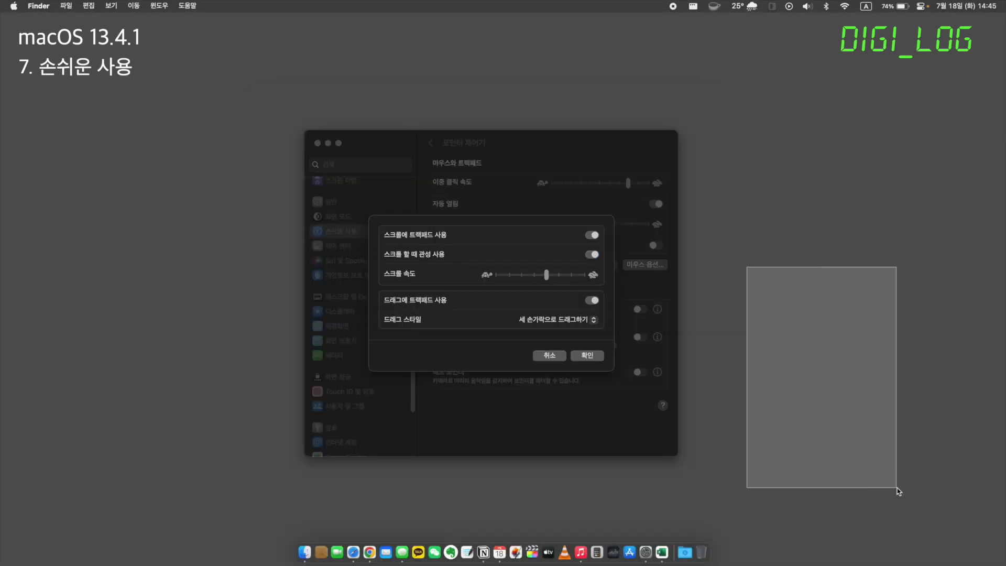
left_click_drag(742, 130, 939, 382)
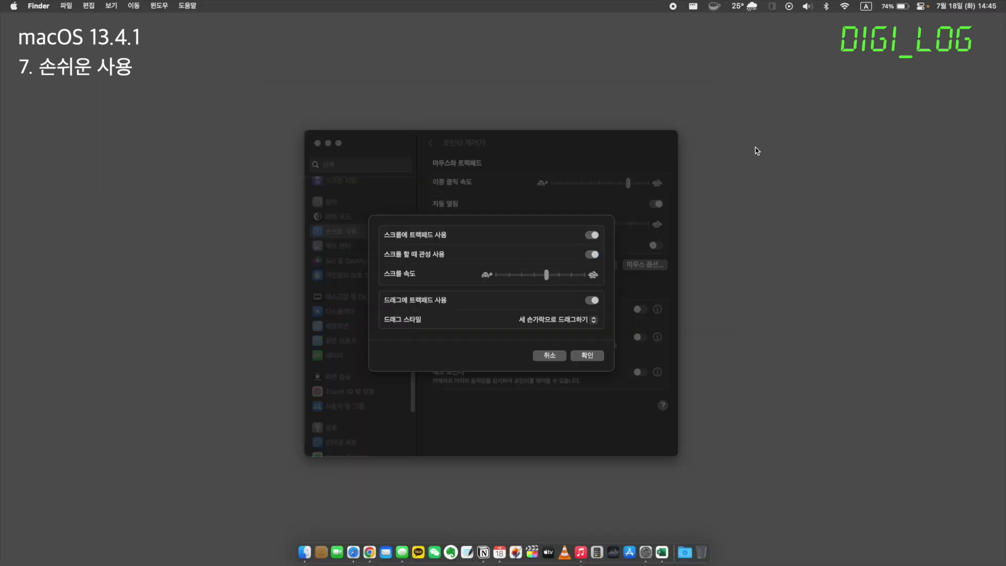
left_click_drag(756, 150, 958, 373)
left_click_drag(748, 127, 922, 377)
left_click_drag(775, 93, 900, 372)
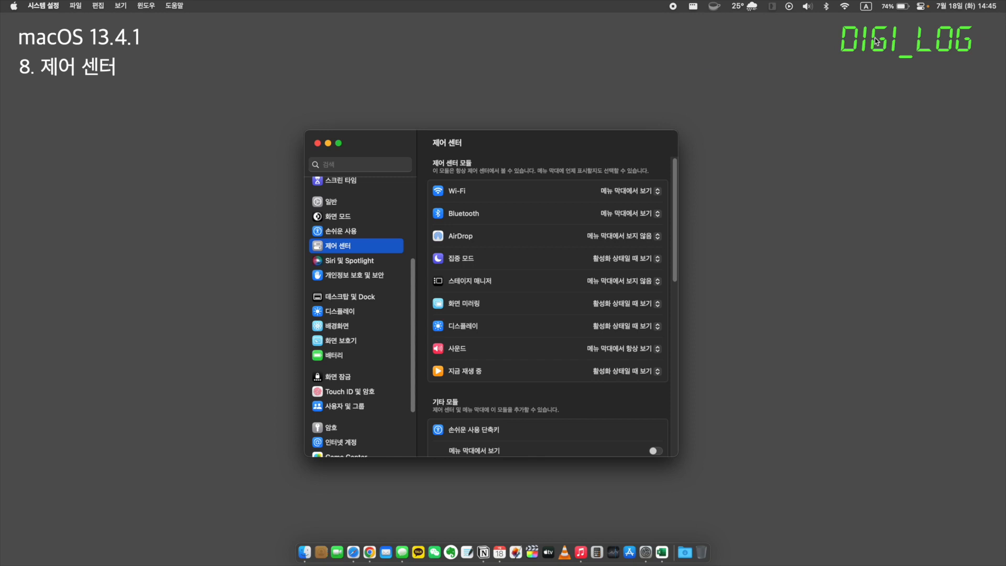
Step: In the 제어 센터 settings, try hiding Wi-Fi (메뉴 막대에서 보지 않음) and restore 메뉴 막대에서 보기
left_click(627, 190)
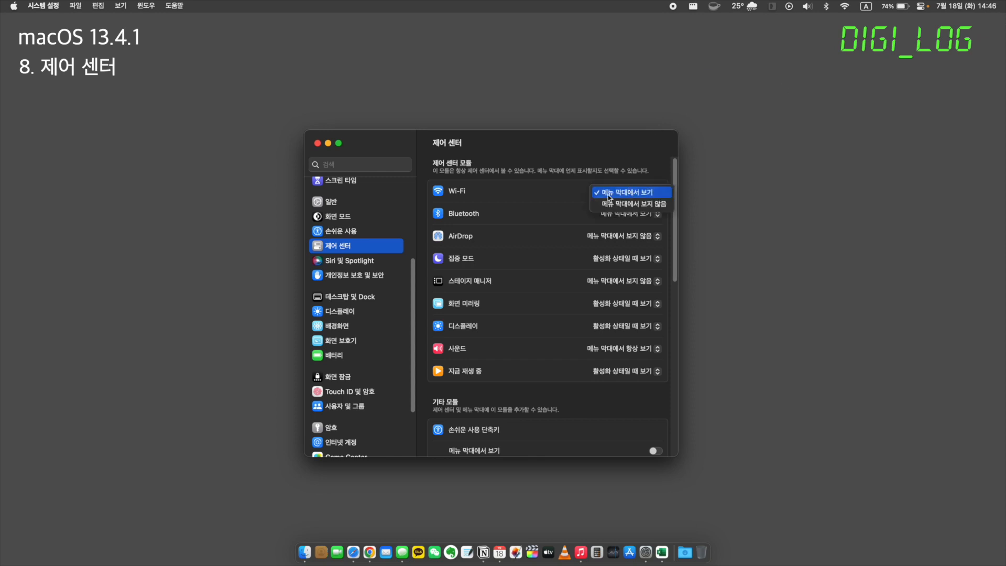
left_click(661, 203)
left_click(637, 191)
left_click(637, 180)
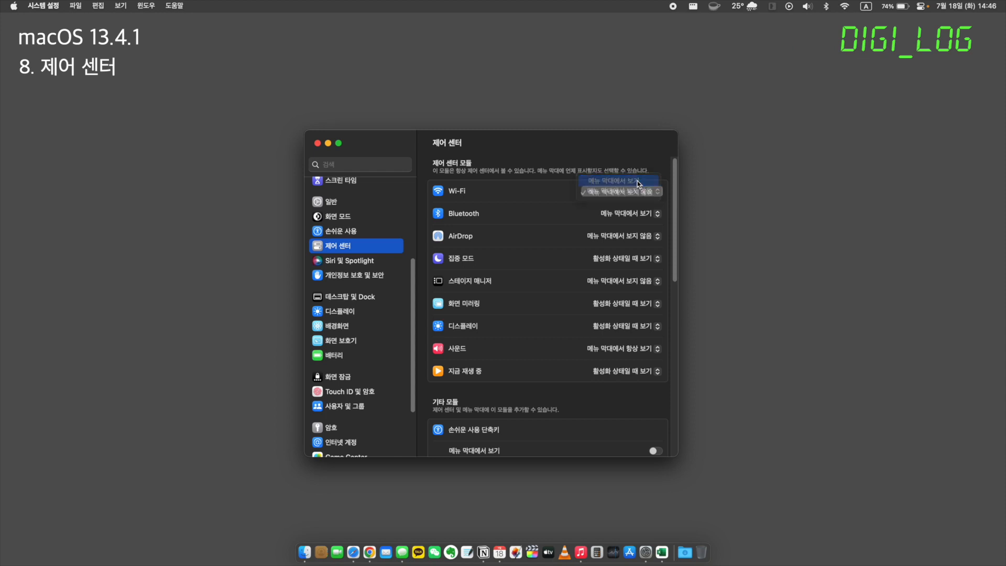
Step: Review the menu bar visibility choices for focus mode (집중 모드) and display (디스플레이) without changing them
left_click(614, 261)
left_click(548, 264)
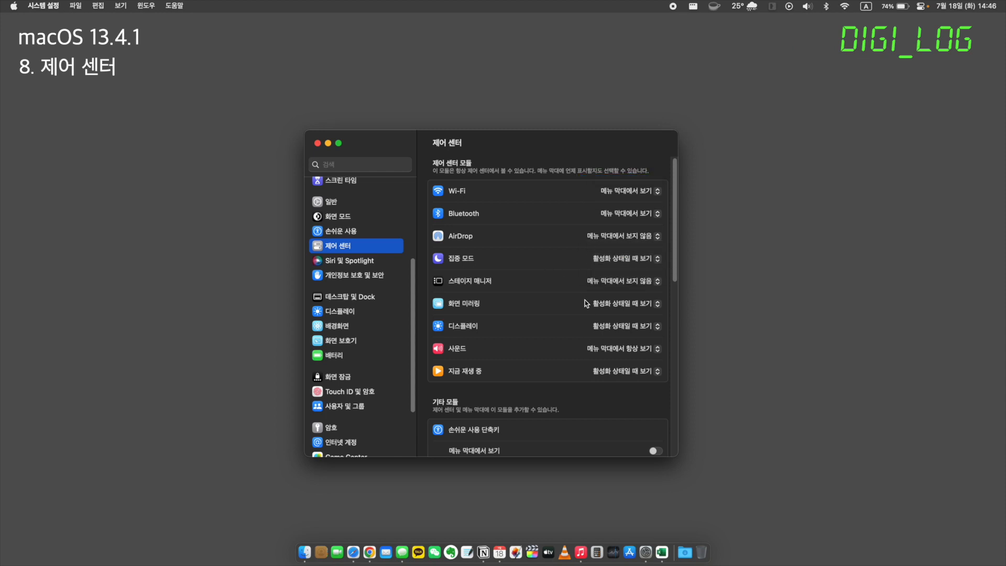
left_click(629, 326)
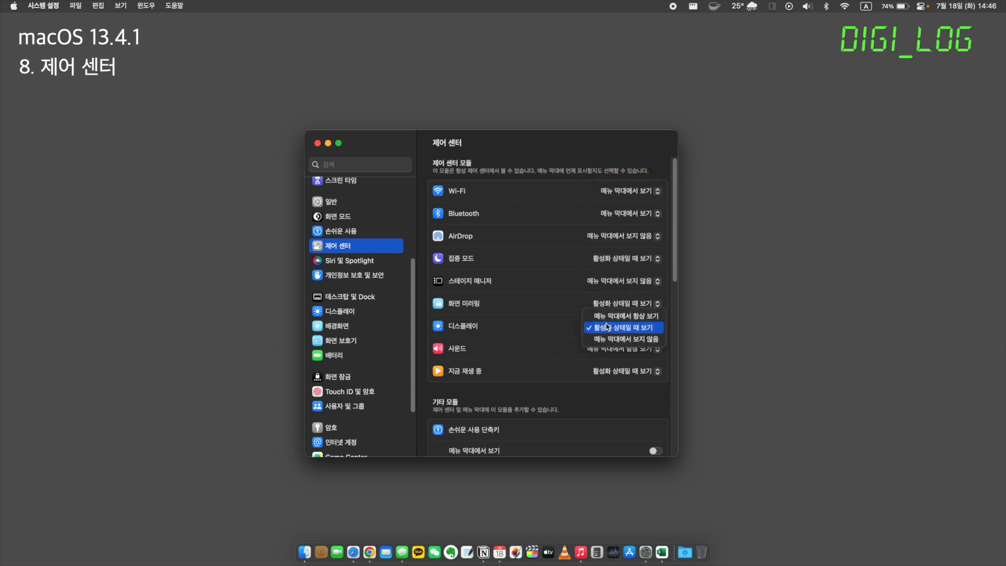
left_click(534, 330)
Step: Try showing the accessibility shortcuts (손쉬운 사용 단축키) in the menu bar and in Control Center, checking each, and turn both off again
scroll(595, 308, "down", 10)
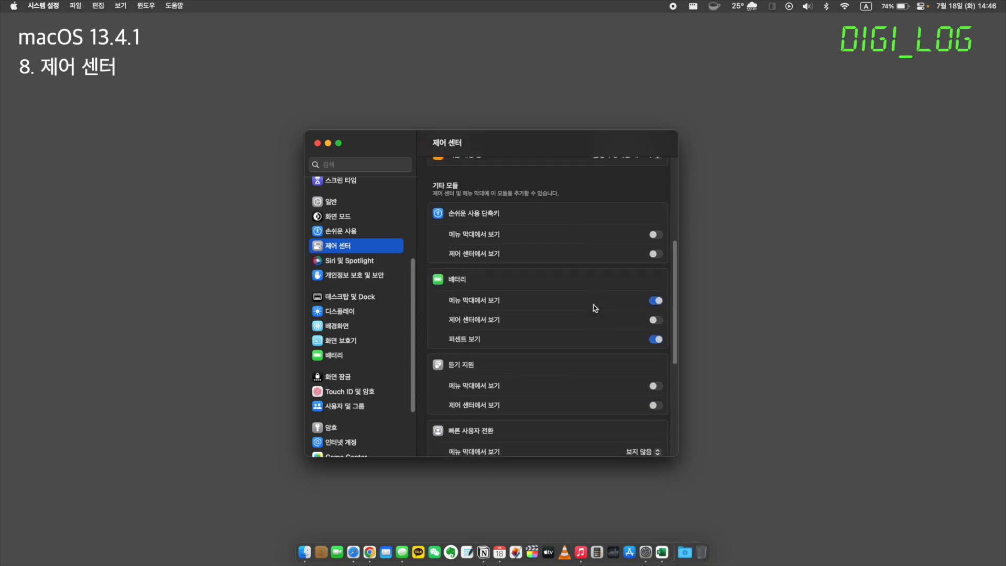
scroll(596, 308, "down", 2)
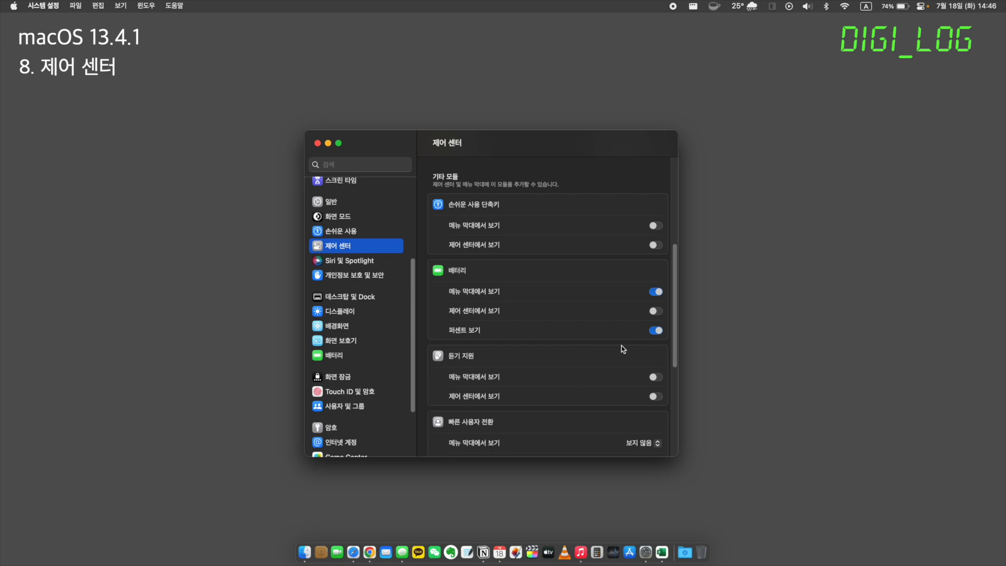
left_click(655, 227)
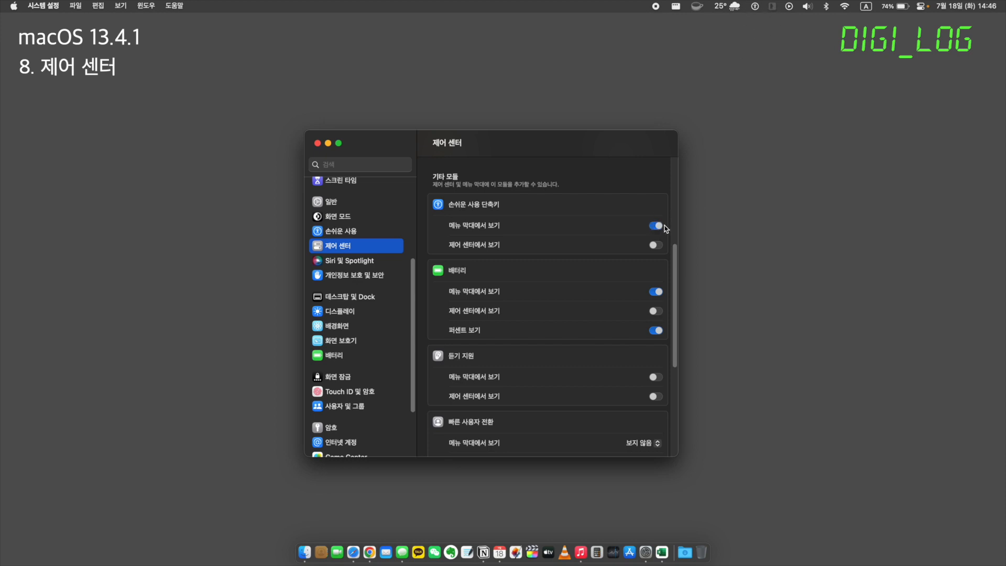
left_click(656, 226)
left_click(655, 244)
left_click(921, 7)
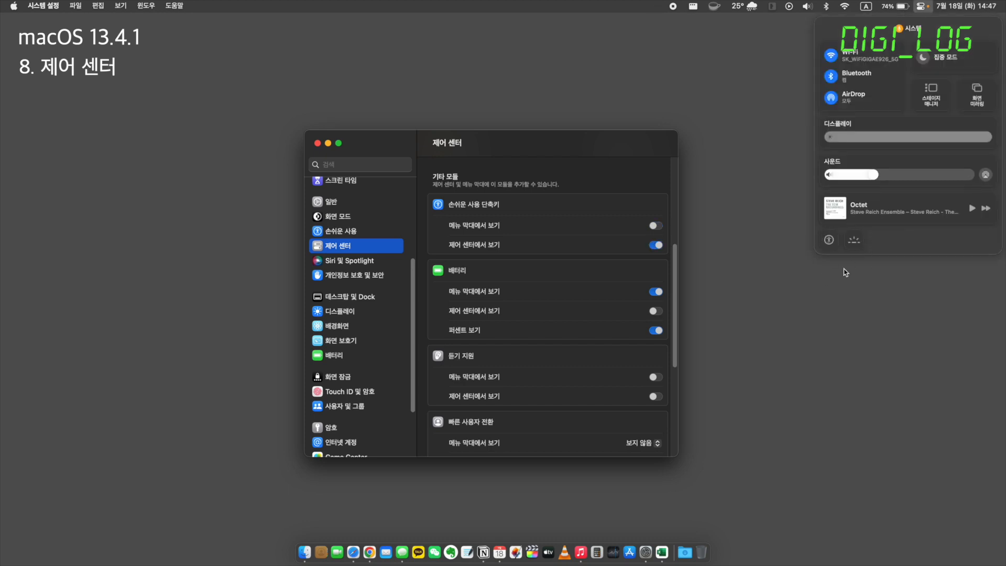
left_click(655, 245)
left_click(927, 6)
Step: Try turning off the battery (배터리) options 메뉴 막대에서 보기 and 퍼센트 보기, and turn each back on
scroll(655, 252, "down", 2)
left_click(655, 253)
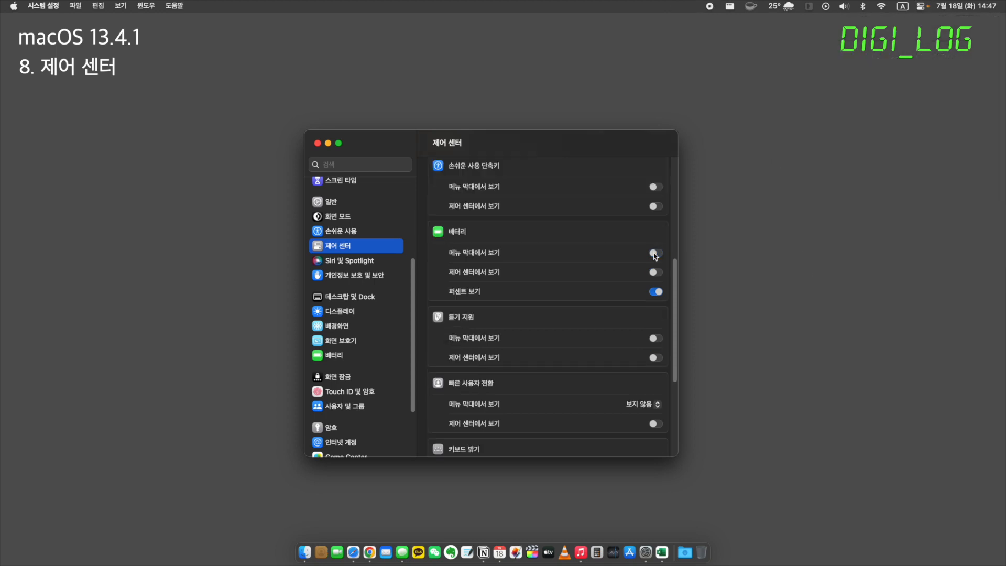
left_click(656, 253)
left_click(656, 292)
left_click(656, 292)
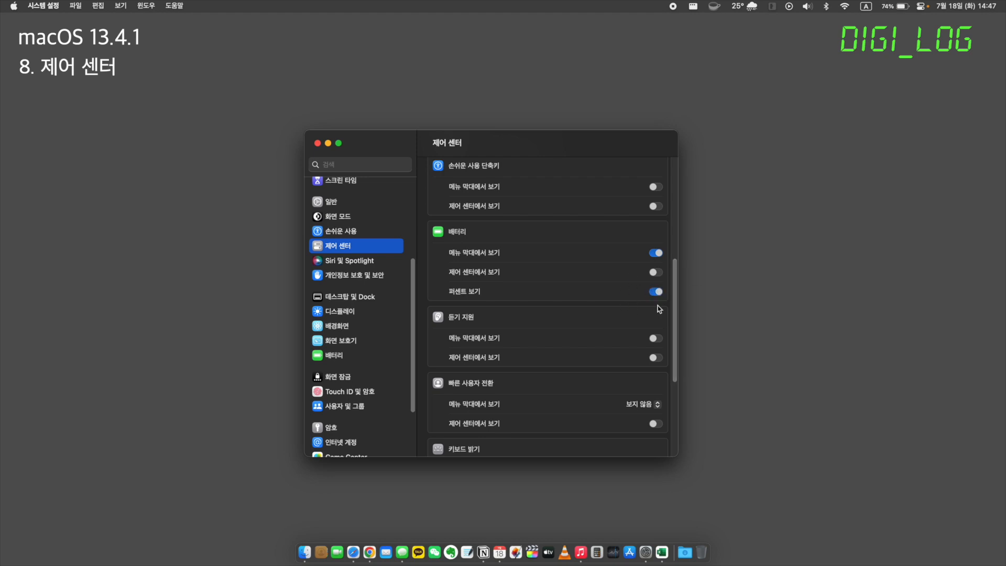
Step: Try showing Siri in the menu bar (메뉴 막대에서 보기) and restore 메뉴 막대에서 보지 않음
scroll(550, 344, "down", 8)
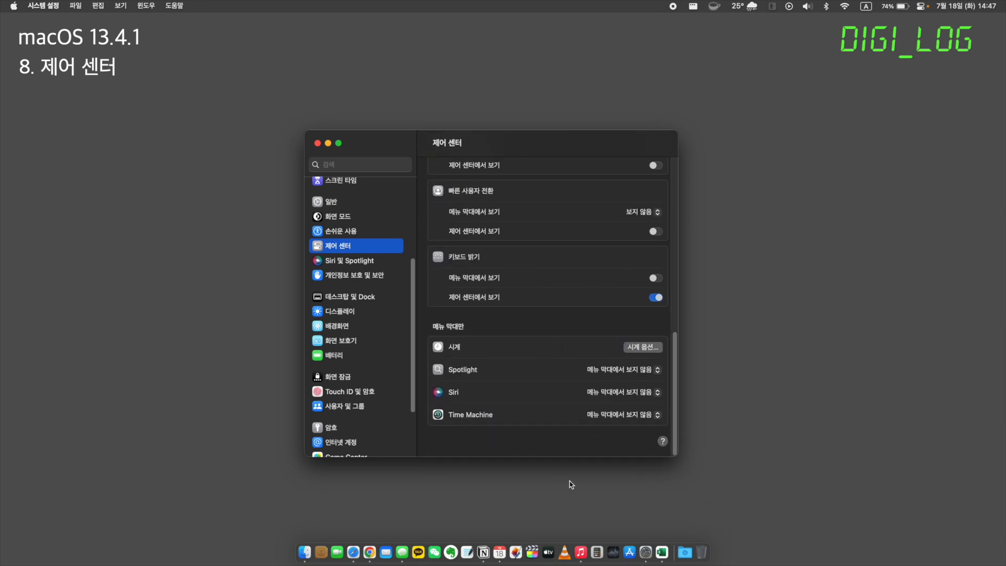
left_click(629, 392)
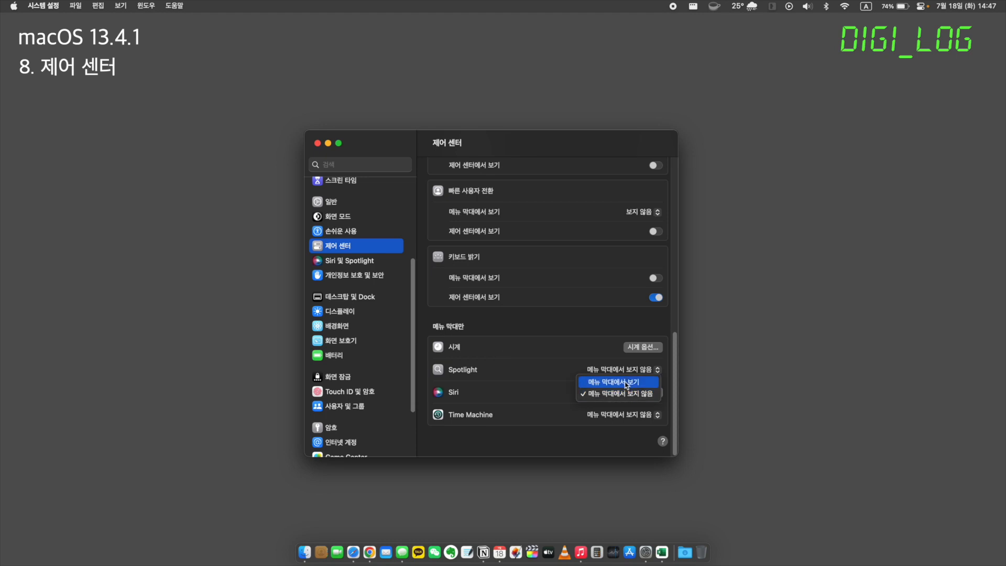
left_click(626, 382)
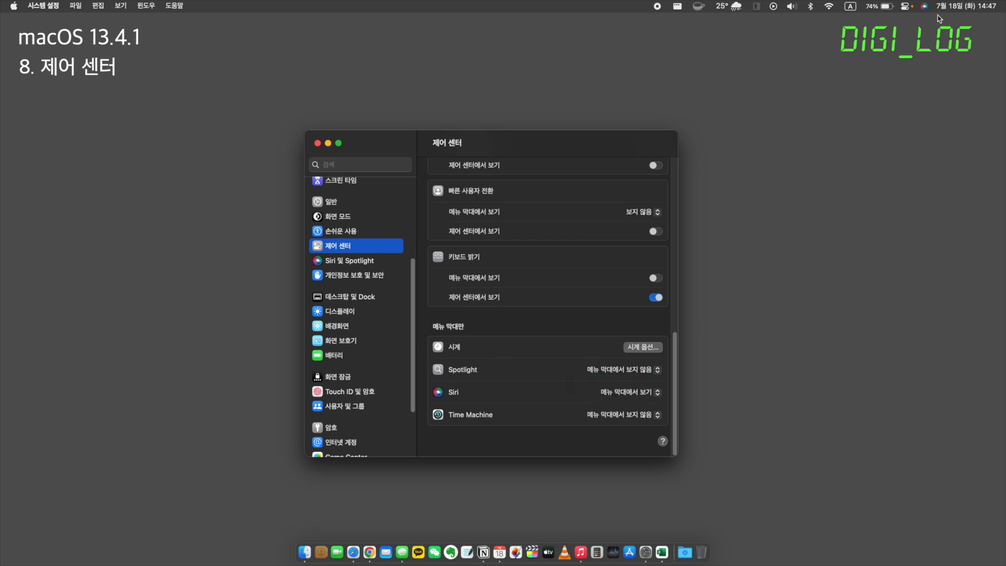
left_click(629, 392)
left_click(631, 403)
Step: Try showing Spotlight in the menu bar (메뉴 막대에서 보기) and restore 메뉴 막대에서 보지 않음
left_click(629, 372)
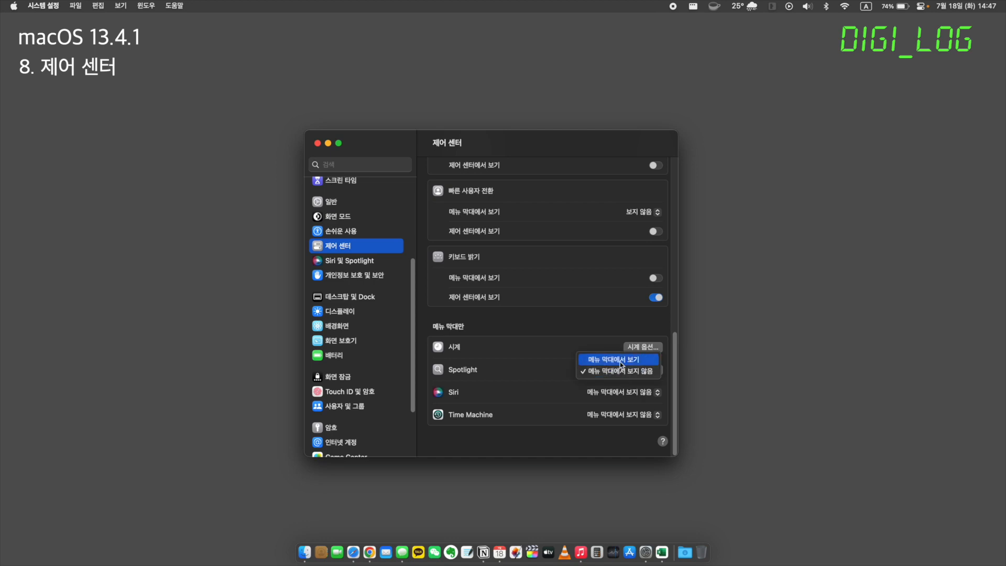
left_click(625, 355)
left_click(607, 369)
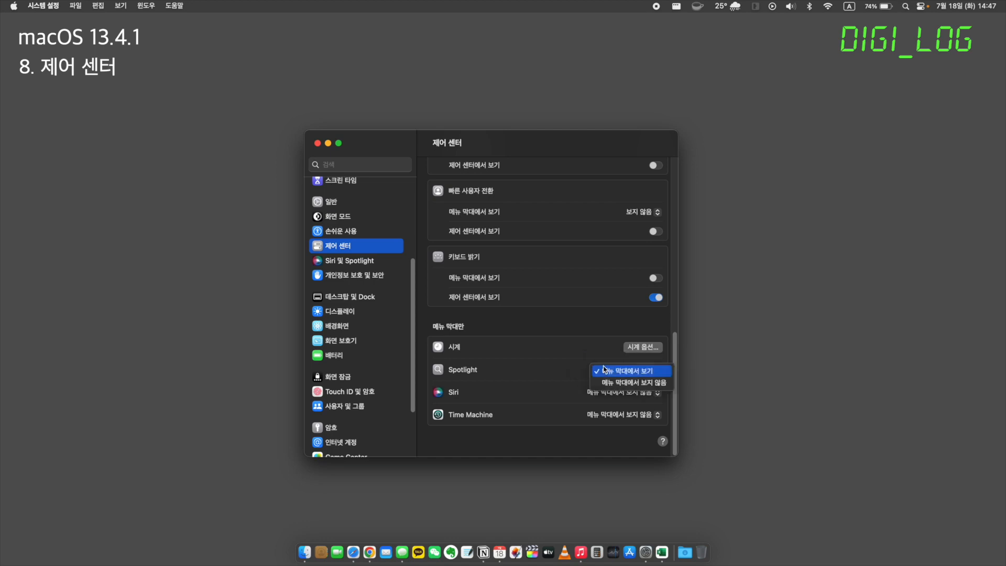
left_click(627, 384)
Step: In the 데스크탑 및 Dock settings, try different Dock sizes ending near 작게, and set magnification (확대) slightly above the middle
left_click(365, 297)
left_click_drag(450, 193, 470, 203)
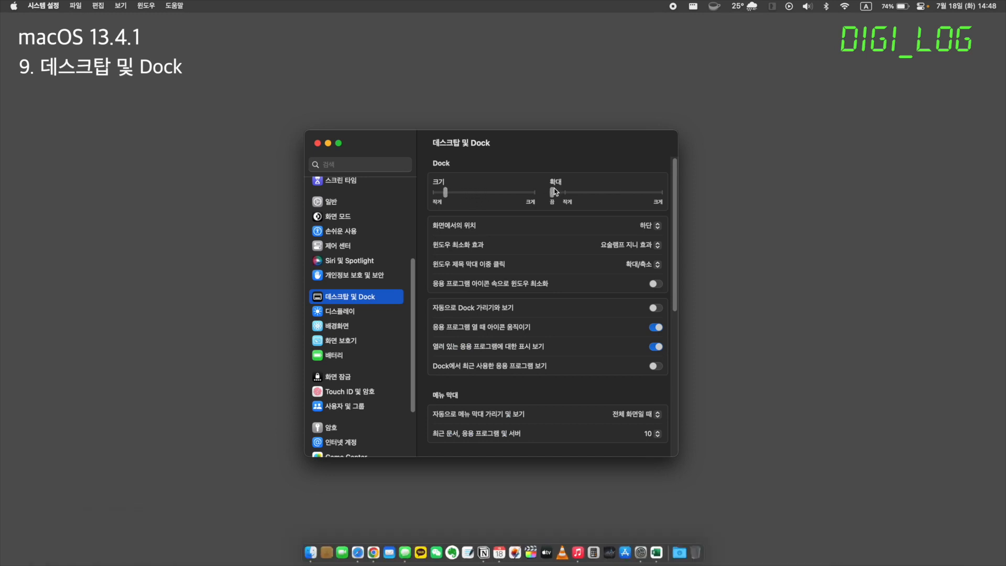
left_click_drag(553, 192, 621, 194)
left_click_drag(624, 191, 618, 195)
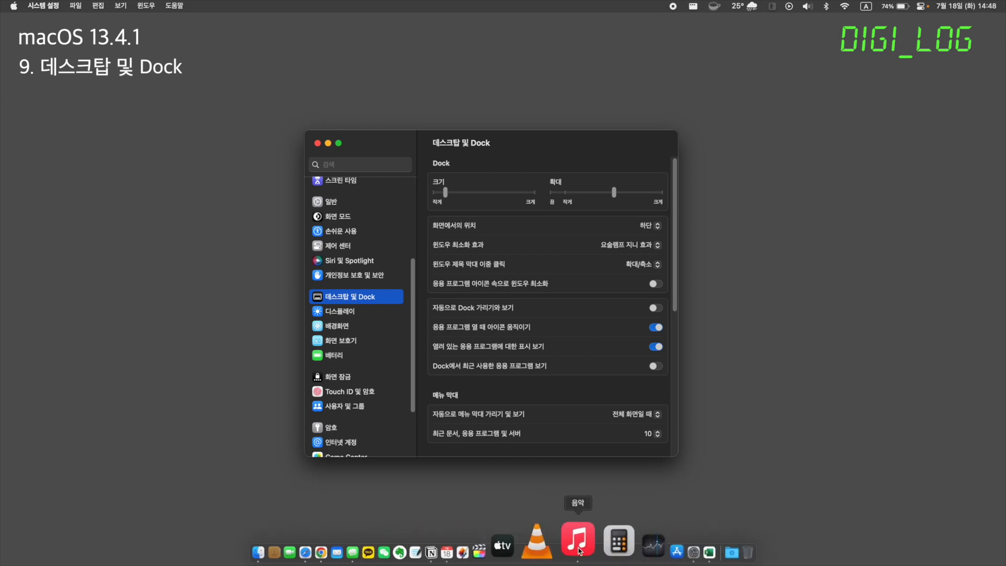
Step: Try placing the Dock on the left (왼쪽) of the screen and restore its position to 하단
left_click(655, 225)
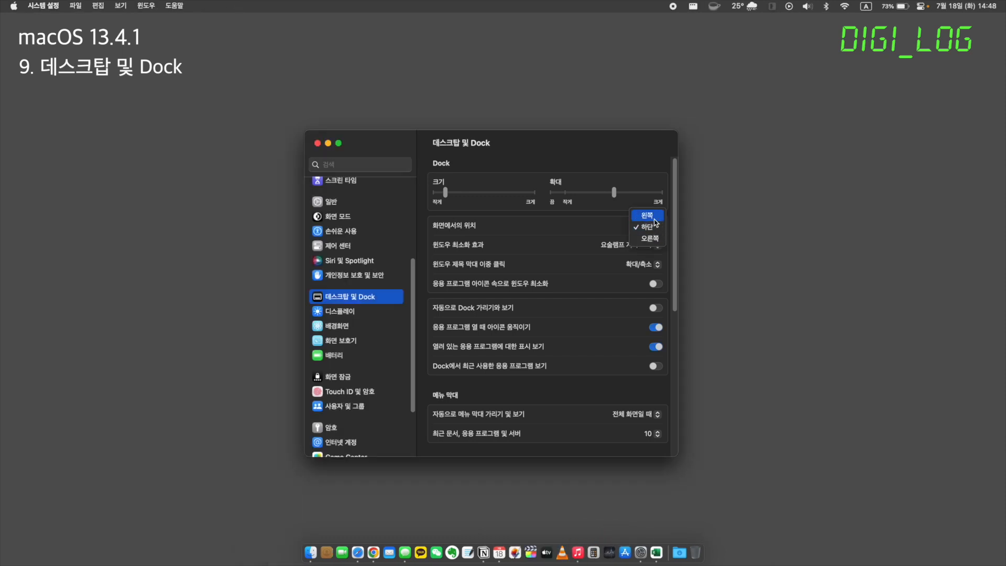
left_click(655, 223)
left_click(652, 226)
left_click(653, 239)
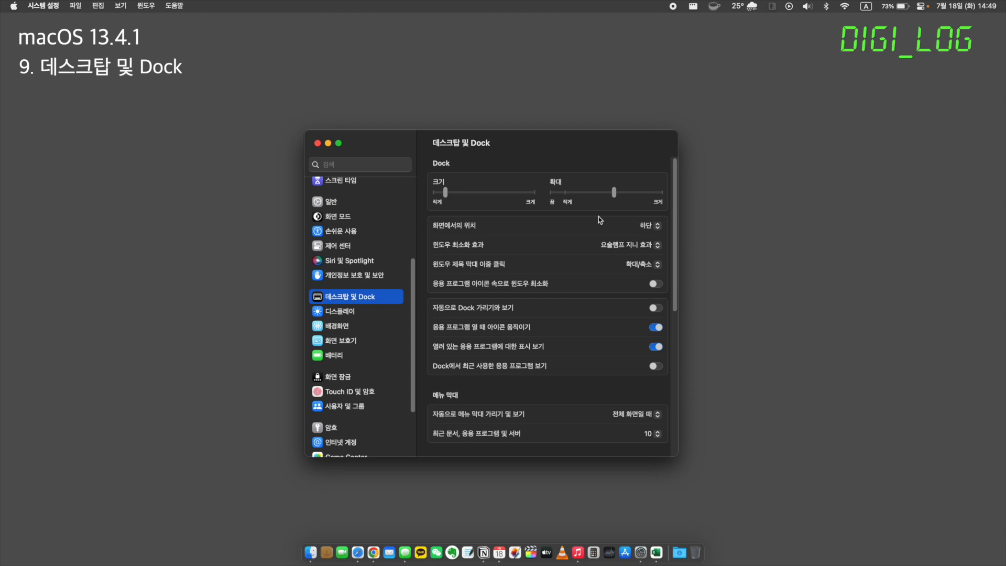
Step: Launch 계산기 from the Dock to test the icon animation, and try Dock에서 최근 사용한 응용 프로그램 보기 on and off
scroll(598, 216, "down", 2)
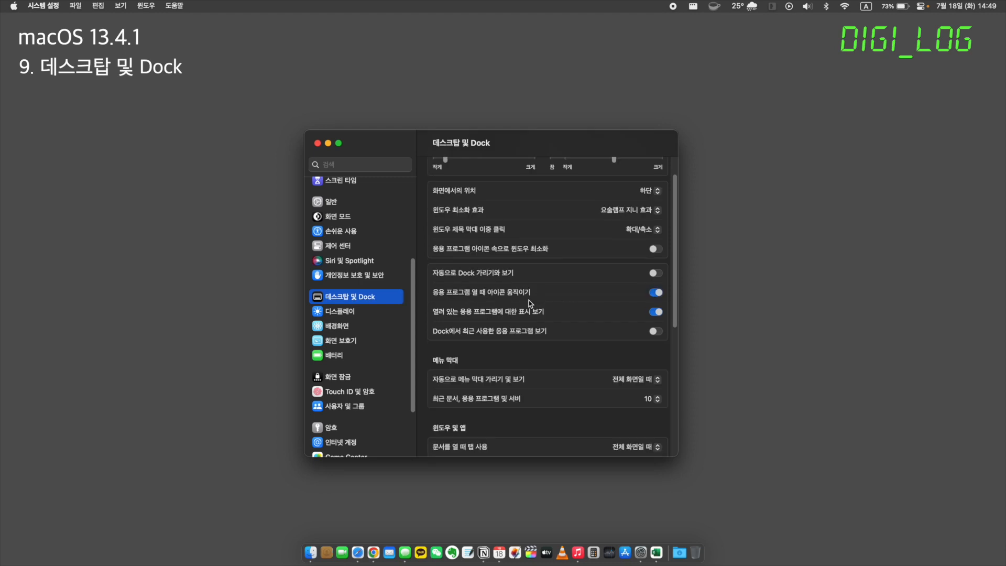
left_click(593, 545)
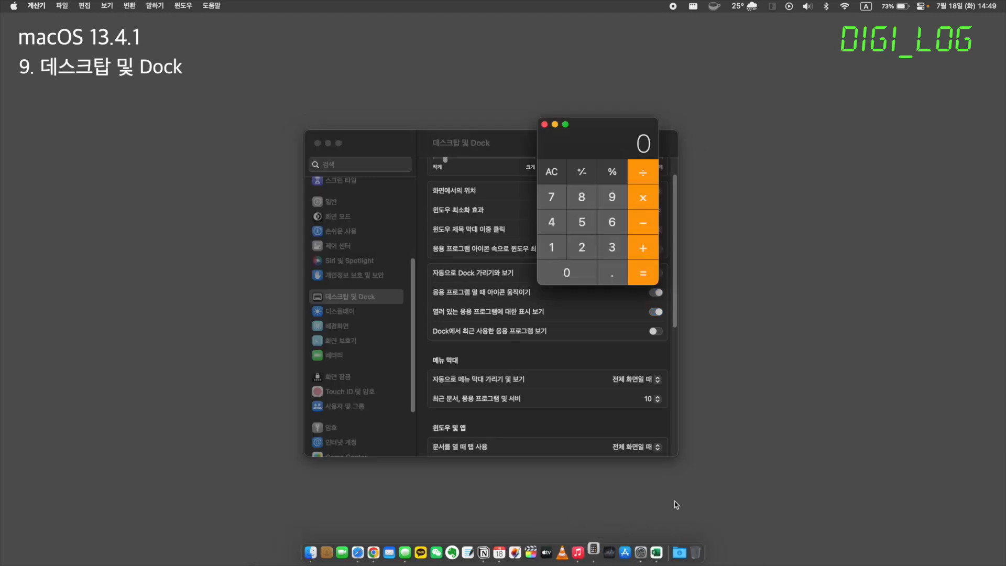
left_click(608, 545)
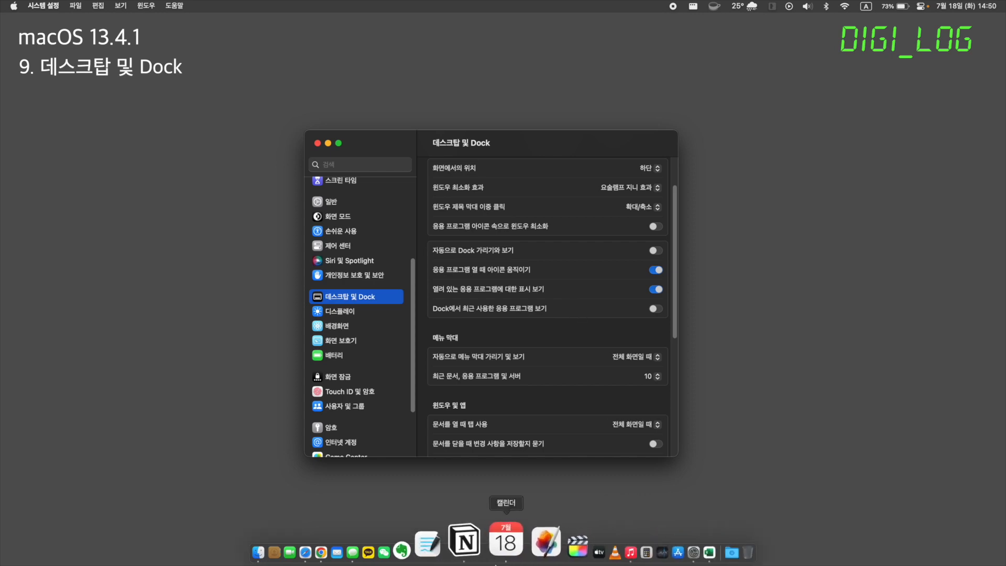
left_click(654, 309)
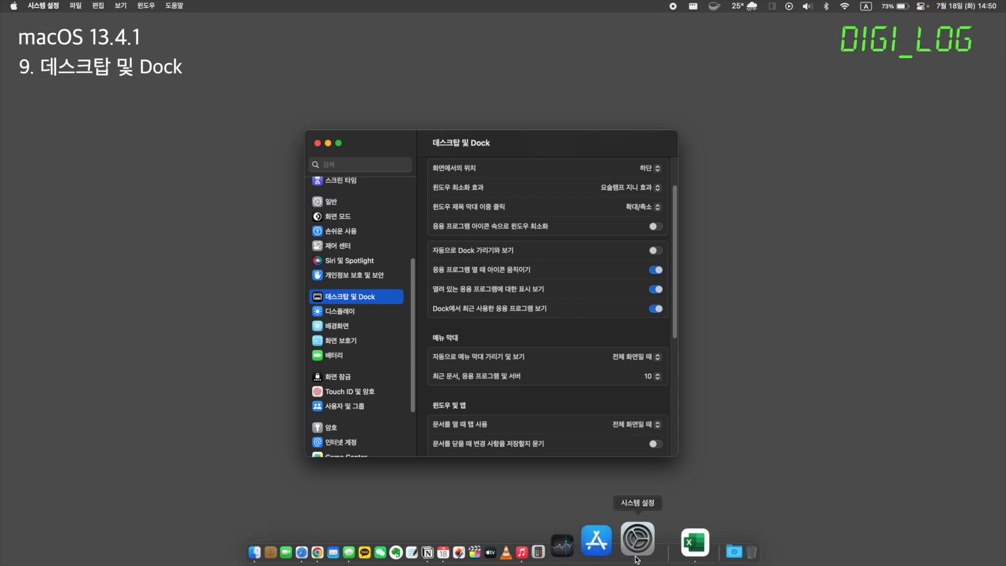
left_click(657, 309)
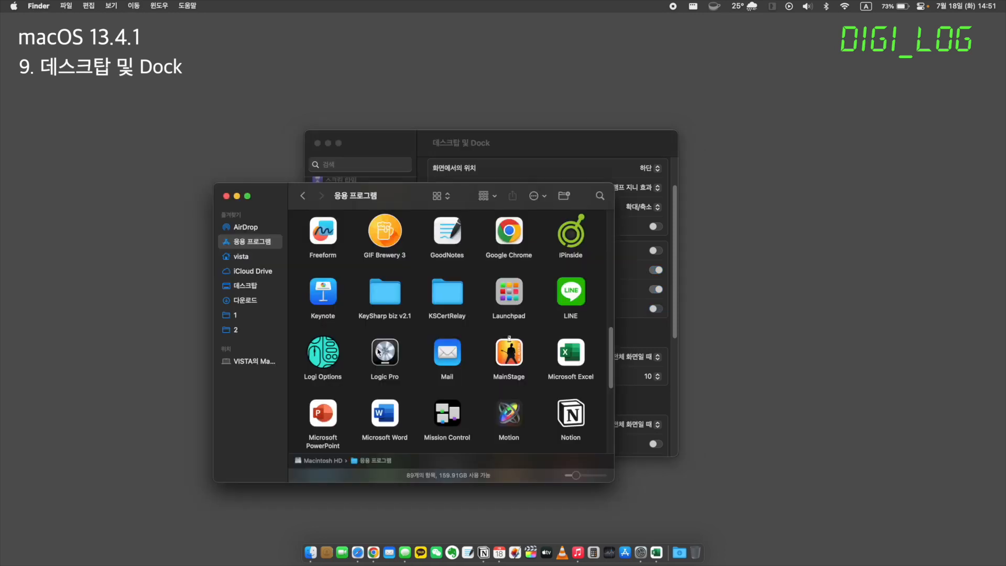
Step: Demonstrate adding Logic Pro from the 응용 프로그램 folder to the Dock, and keep Microsoft Excel in the Dock (Dock에 유지)
left_click_drag(378, 352, 545, 554)
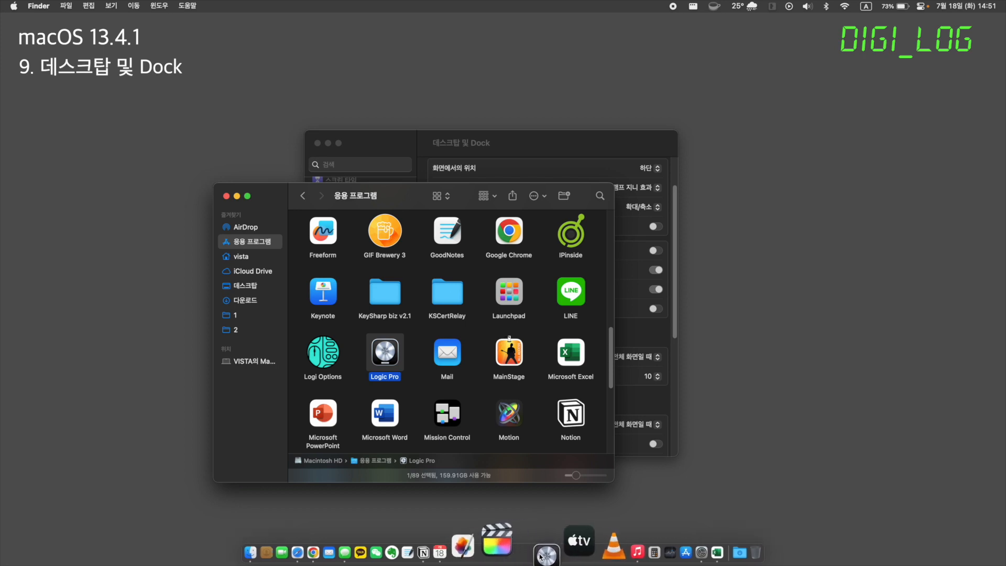
right_click(655, 540)
mouse_move(685, 453)
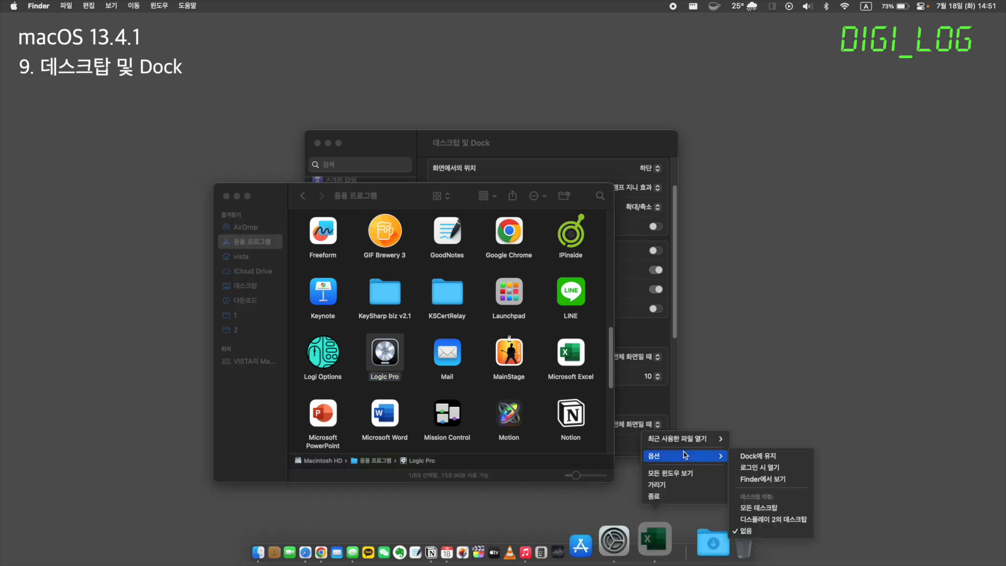
left_click(767, 459)
Step: In the 디스플레이 settings, try 자동으로 밝기 조절 off and back on for the built-in display
left_click(321, 316)
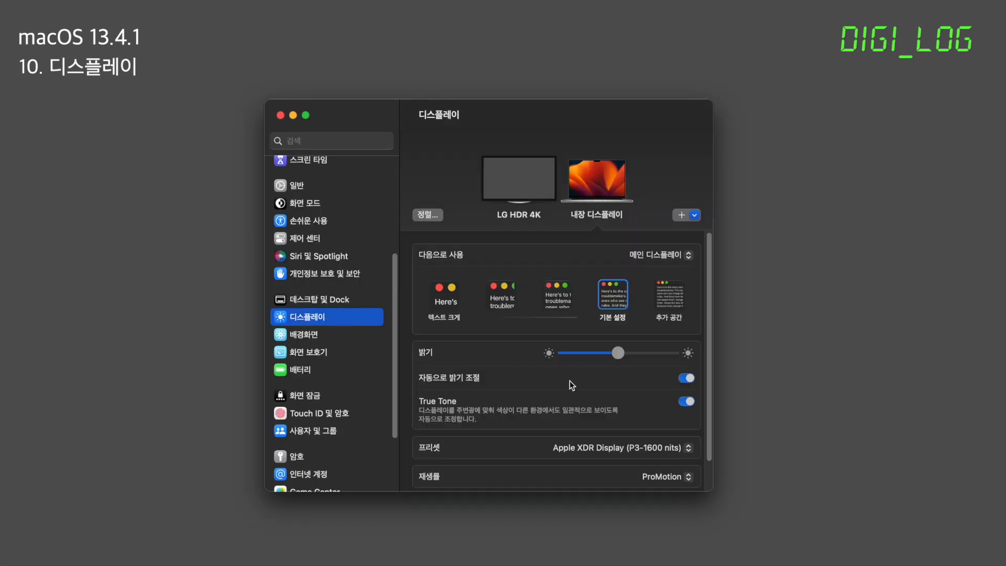
left_click(686, 379)
left_click(686, 378)
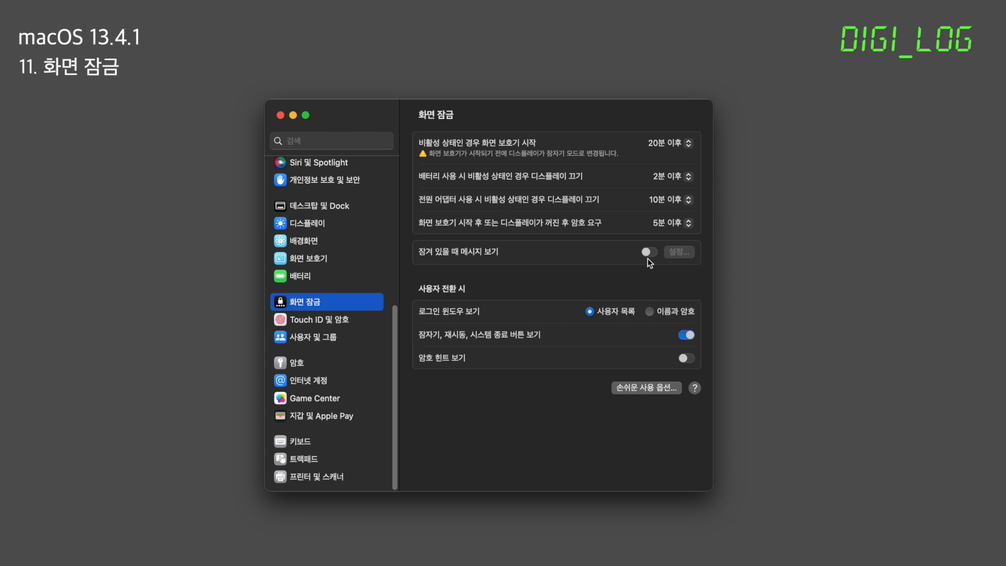
Step: In the 화면 잠금 settings, review the delay choices for the screen saver, display shutoff on battery and power adapter, and password requirement
left_click(672, 142)
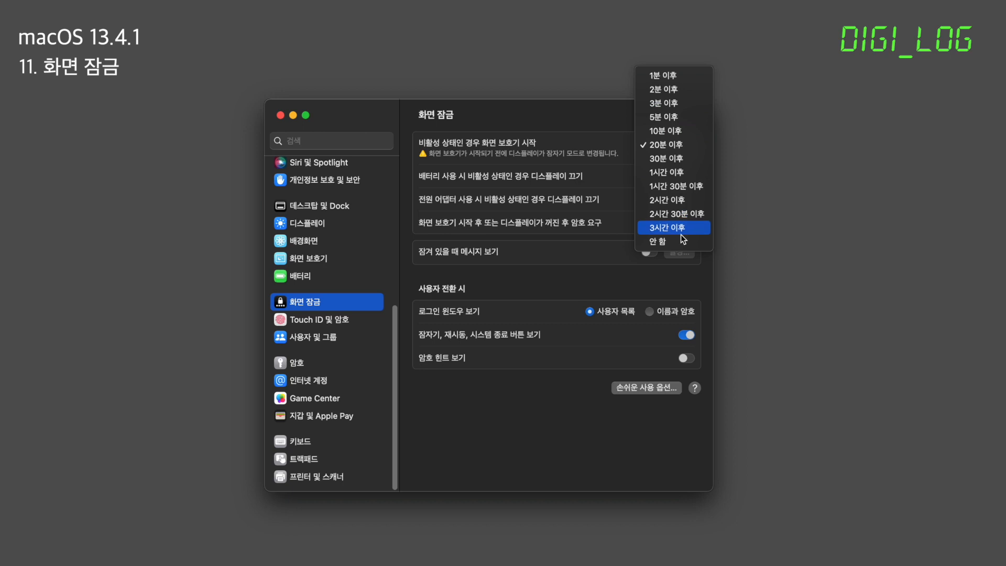
left_click(570, 108)
left_click(659, 180)
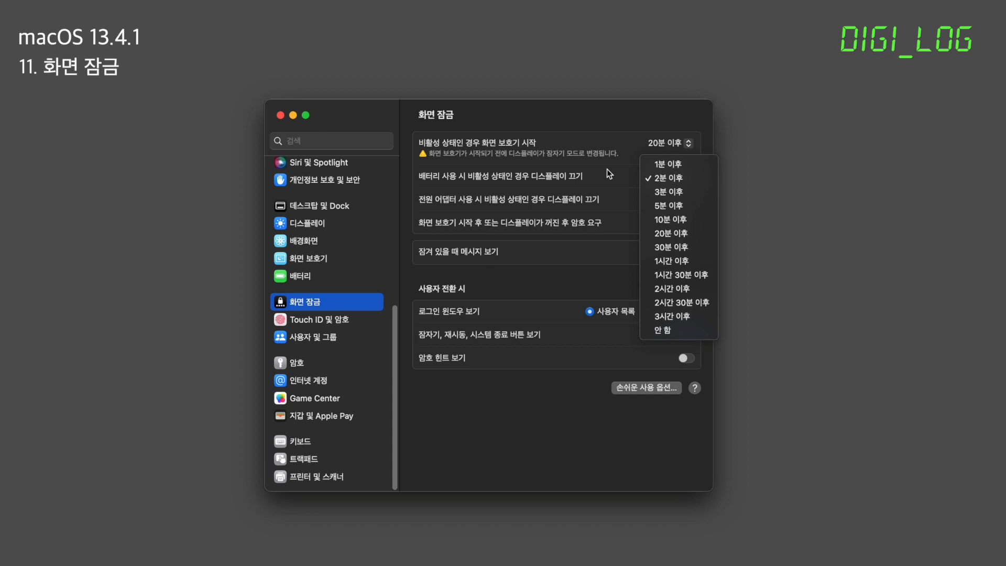
left_click(607, 169)
left_click(667, 203)
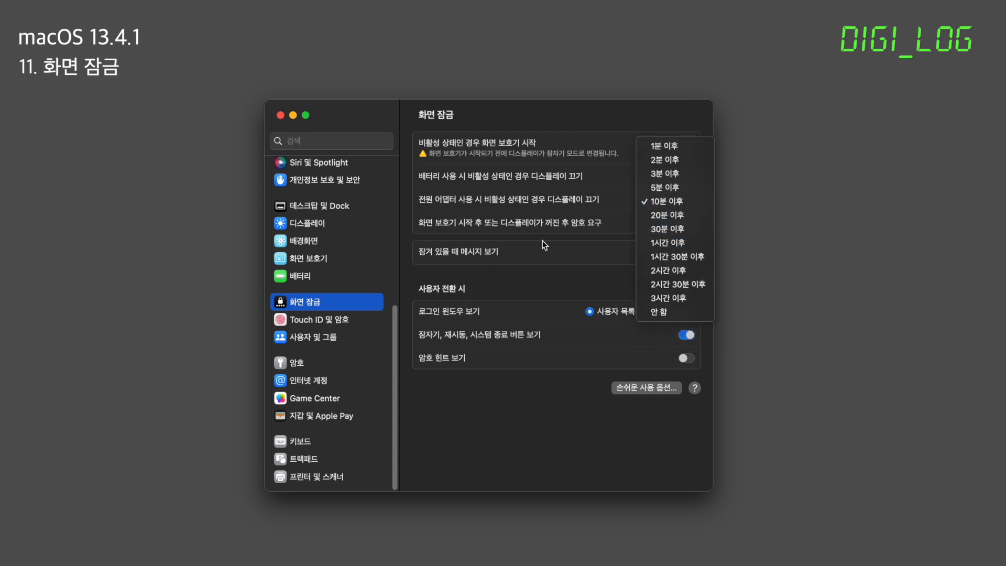
left_click(601, 194)
left_click(685, 223)
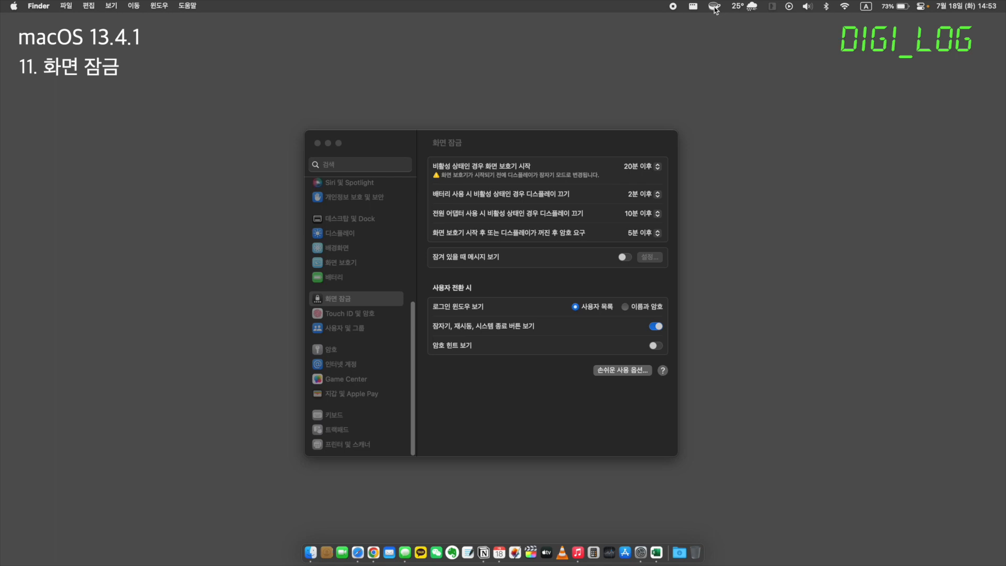
Step: Look at the Theine utility's activation options and its 활성화 시간 설정 choices
left_click(715, 7)
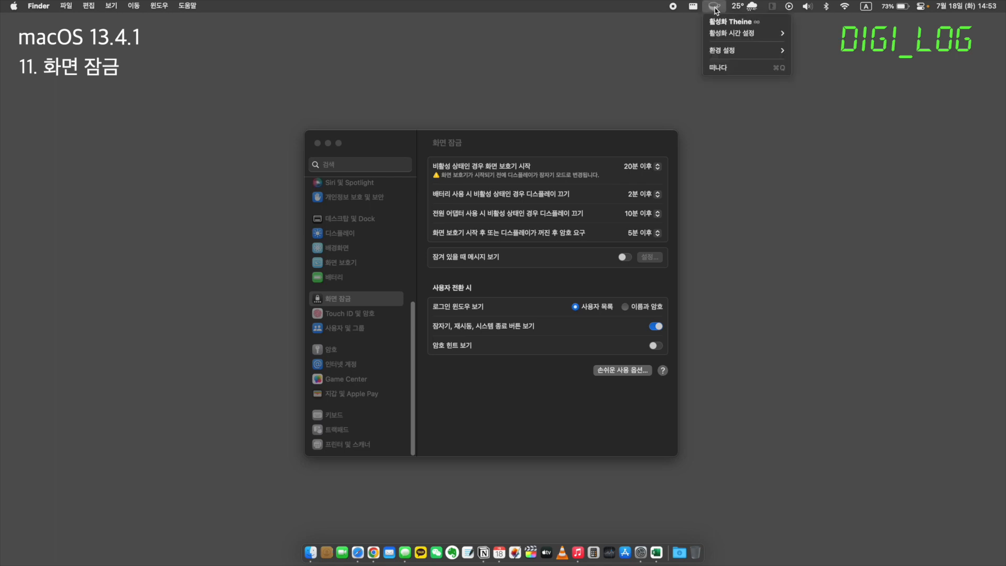
mouse_move(734, 35)
left_click(766, 135)
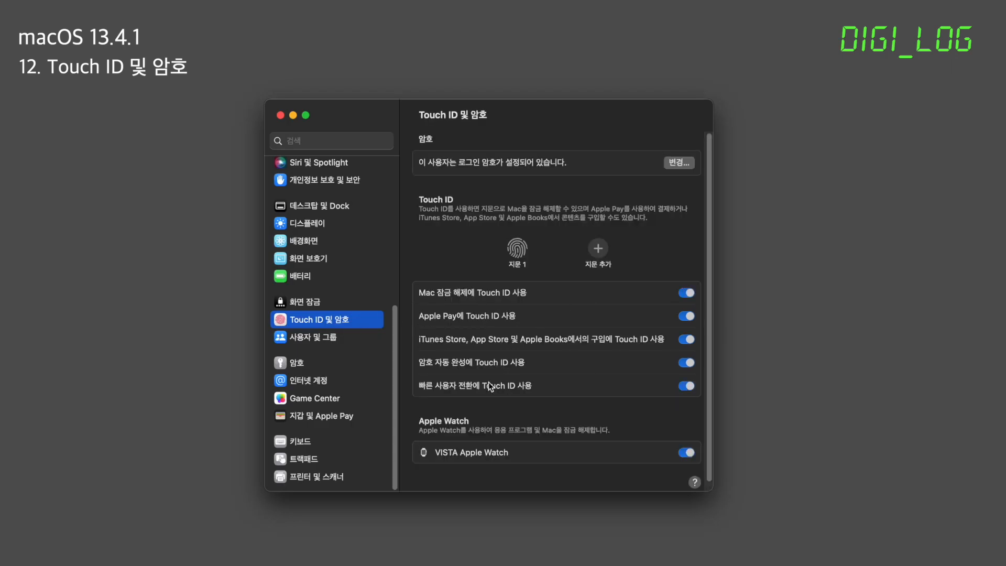
Step: In the Touch ID 및 암호 settings, show how to start adding a fingerprint with 지문 추가, and review the usage options
left_click(597, 248)
left_click(456, 364)
scroll(629, 366, "down", 1)
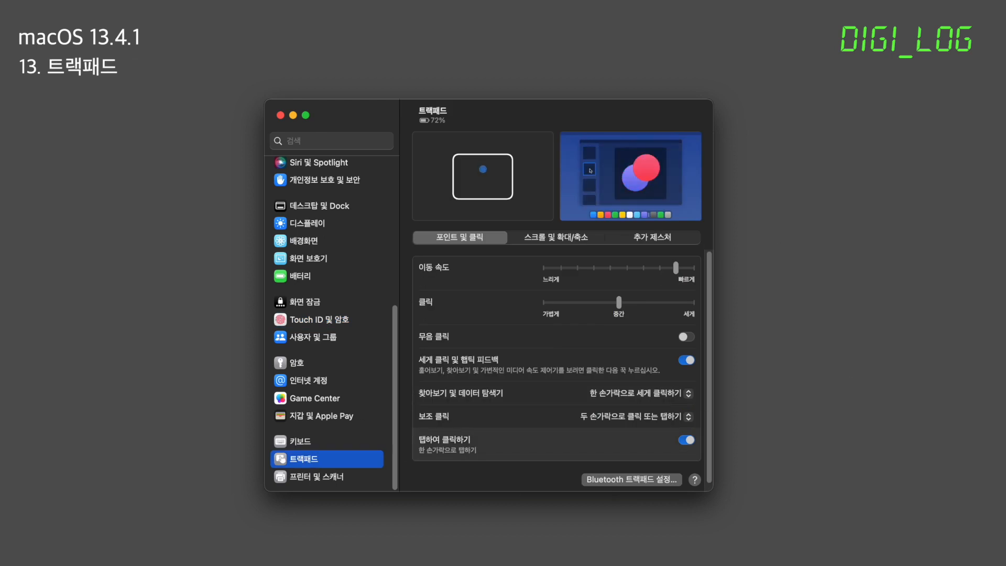
Step: In the 트랙패드 settings, try 탭하여 클릭하기 off and back on, and review the 스크롤 및 확대/축소 gestures
left_click(687, 439)
left_click(687, 439)
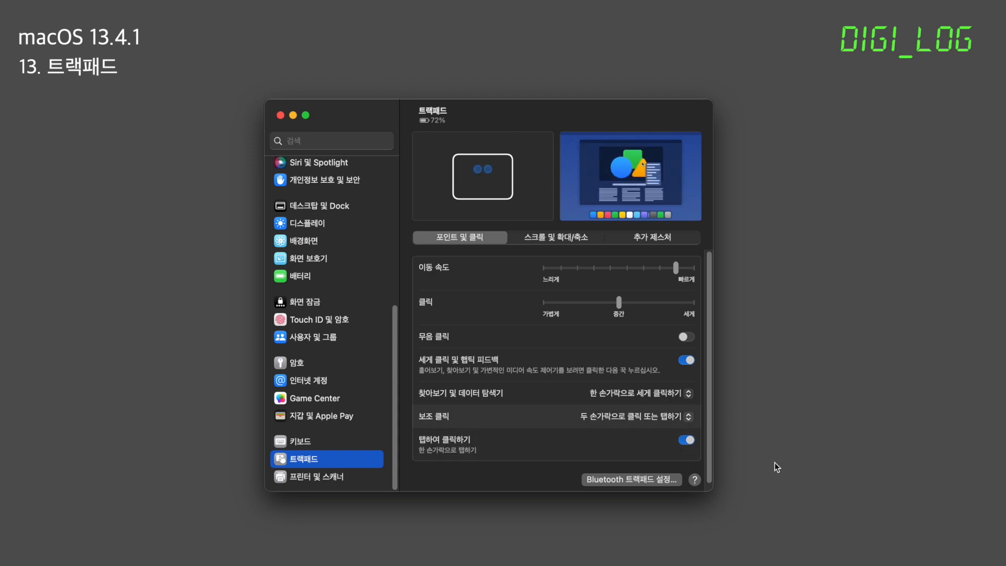
left_click(556, 237)
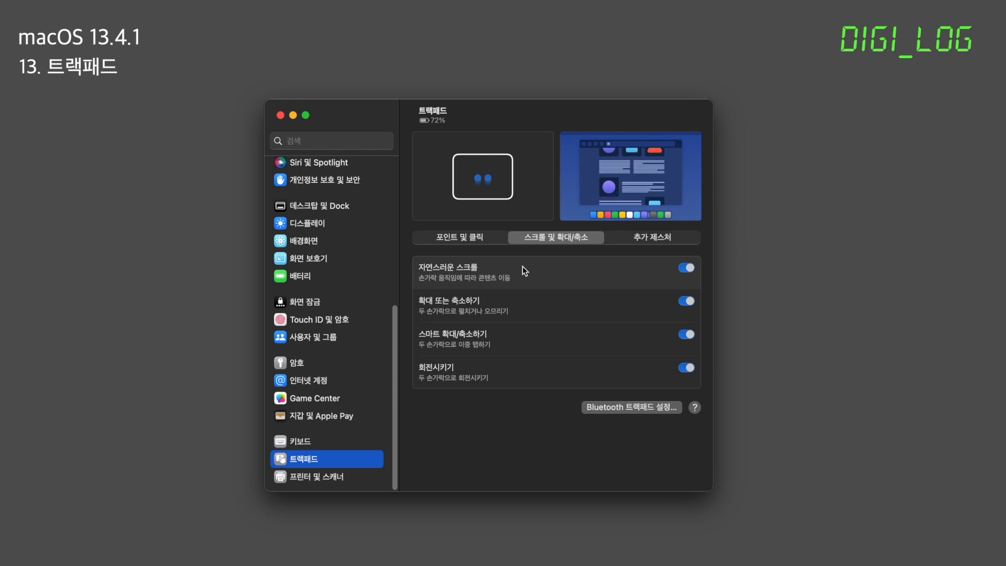
mouse_move(517, 304)
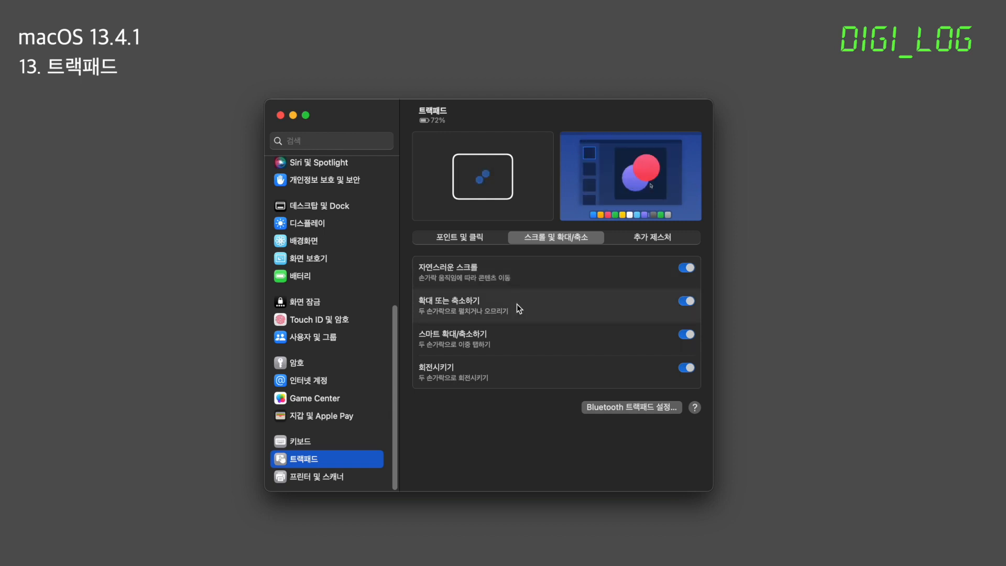
Step: In the trackpad's 추가 제스처, review the choices for 페이지 쓸어넘기기 and 전체 화면 응용 프로그램 쓸어넘기기 without changing them
left_click(680, 241)
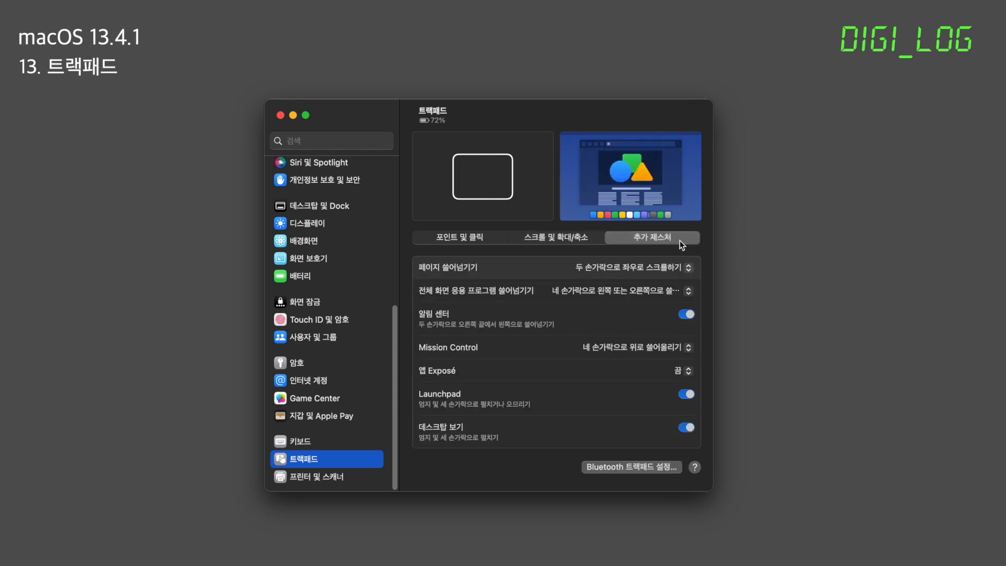
left_click(650, 269)
left_click(652, 270)
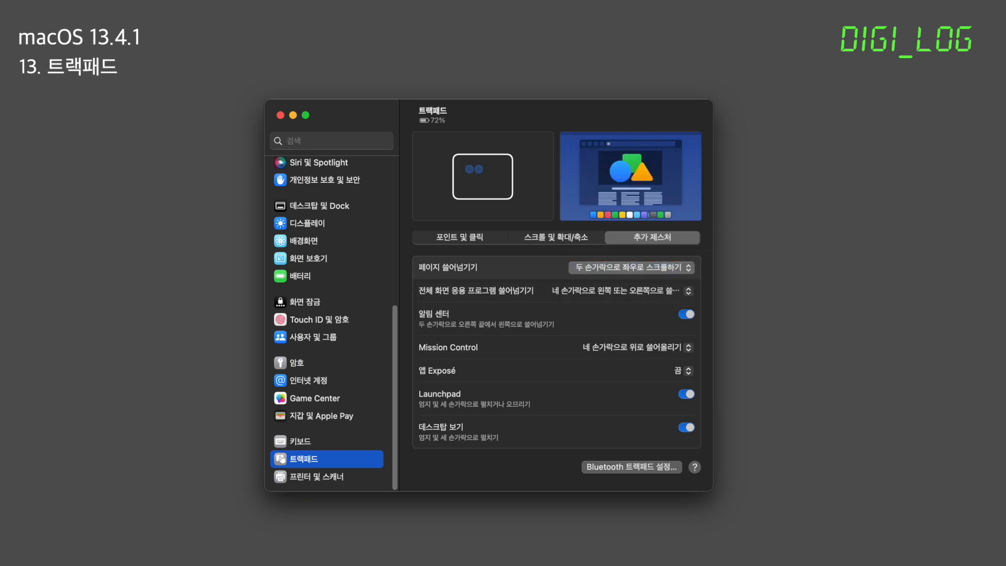
left_click(652, 268)
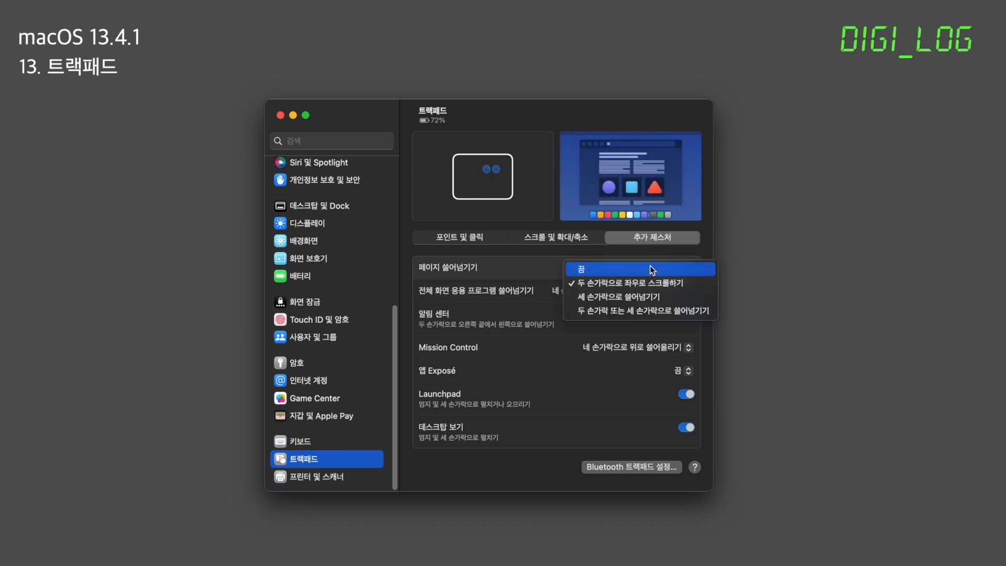
left_click(524, 265)
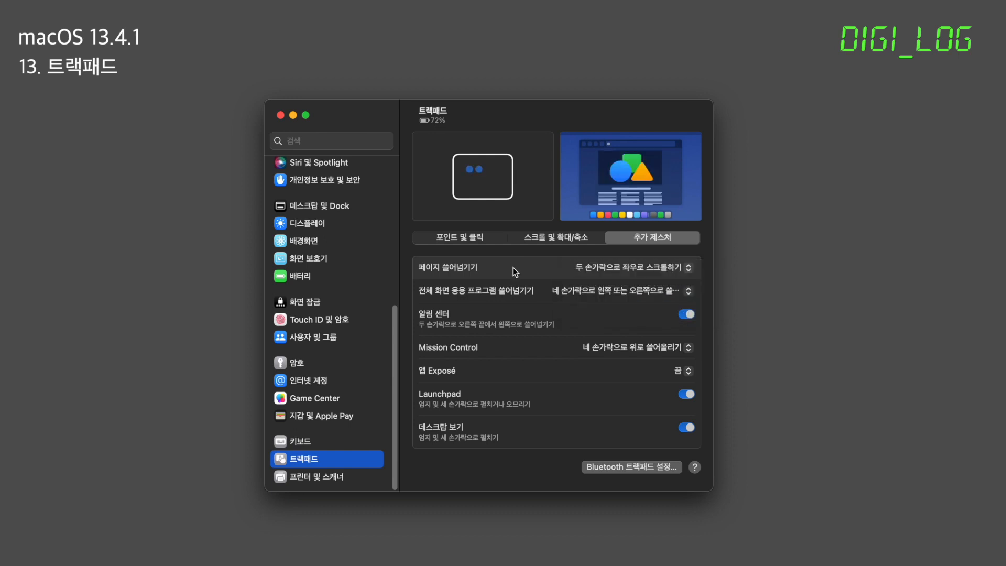
left_click(626, 291)
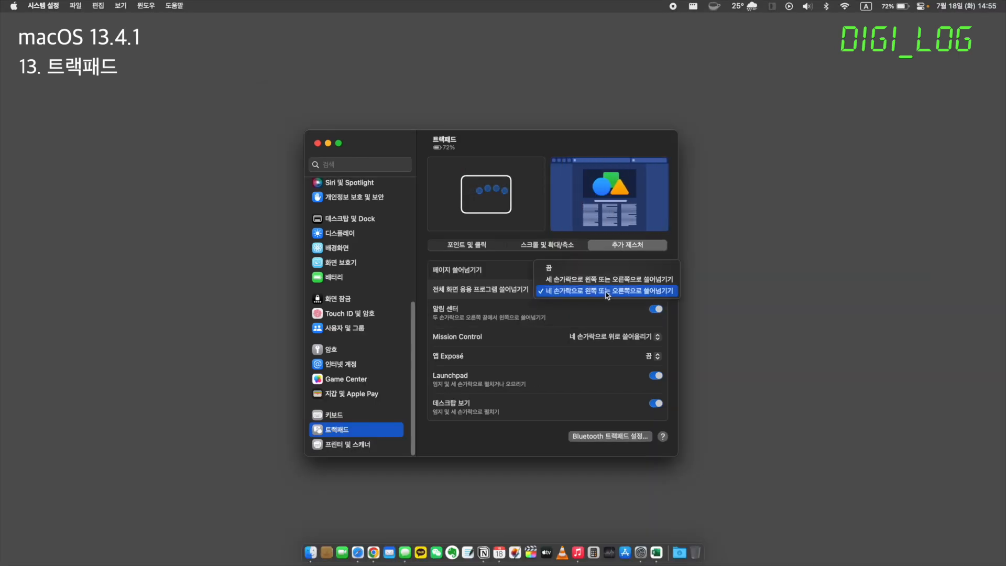
left_click(504, 291)
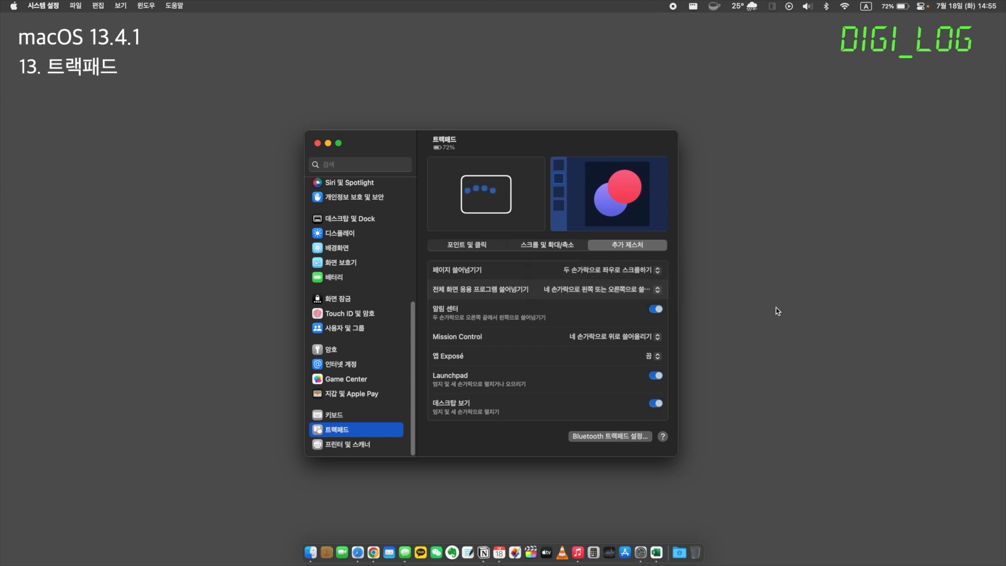
Step: Demonstrate swiping back and forth between the desktop and the full-screen browser, including the Mission Control overview, and return to the desktop
key("ctrl+Left")
key("ctrl+Right")
key("ctrl+Left")
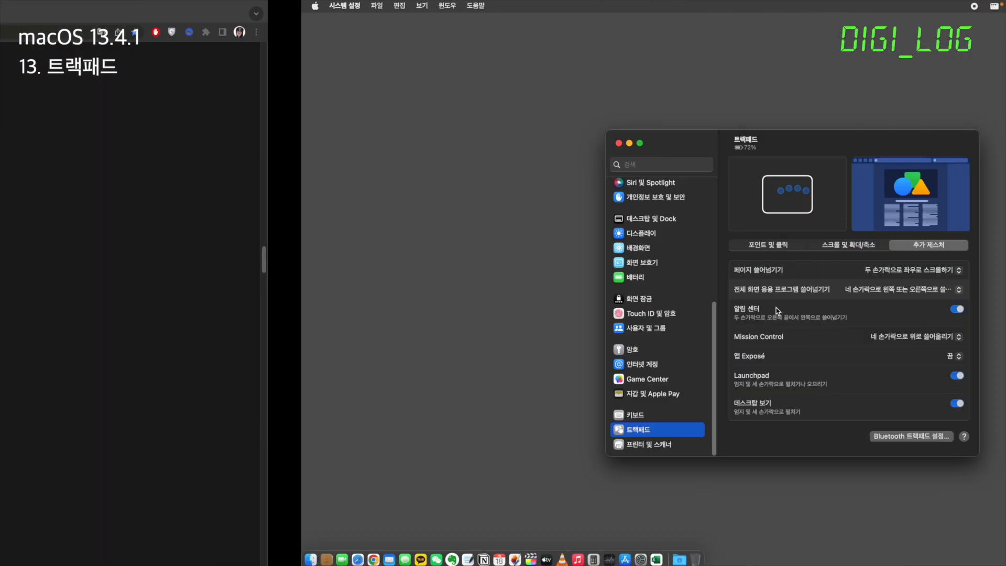
key("ctrl+Right")
key("ctrl+Left")
key("ctrl+Right")
key("ctrl+Up")
key("ctrl+Up")
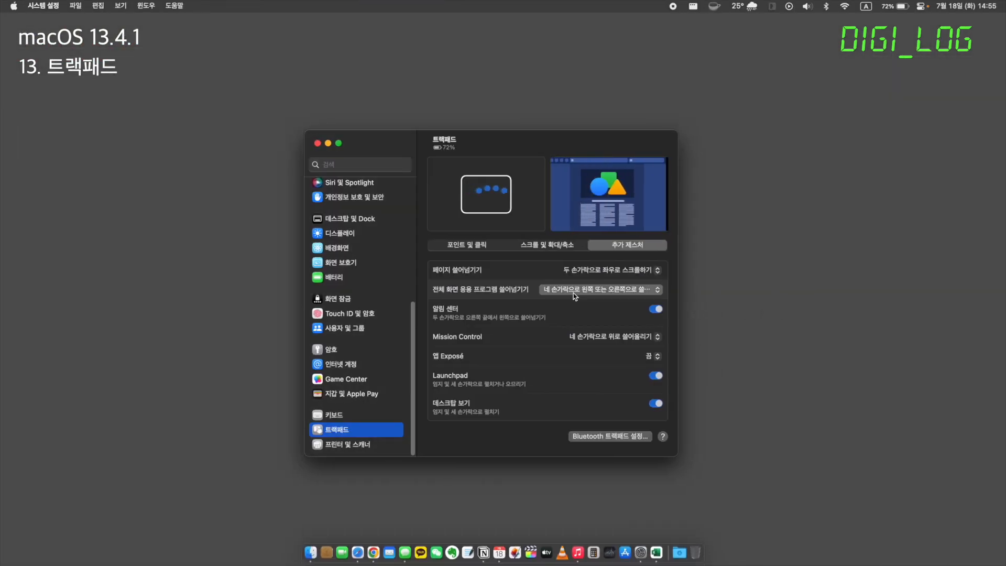
key("ctrl+Left")
key("ctrl+Left")
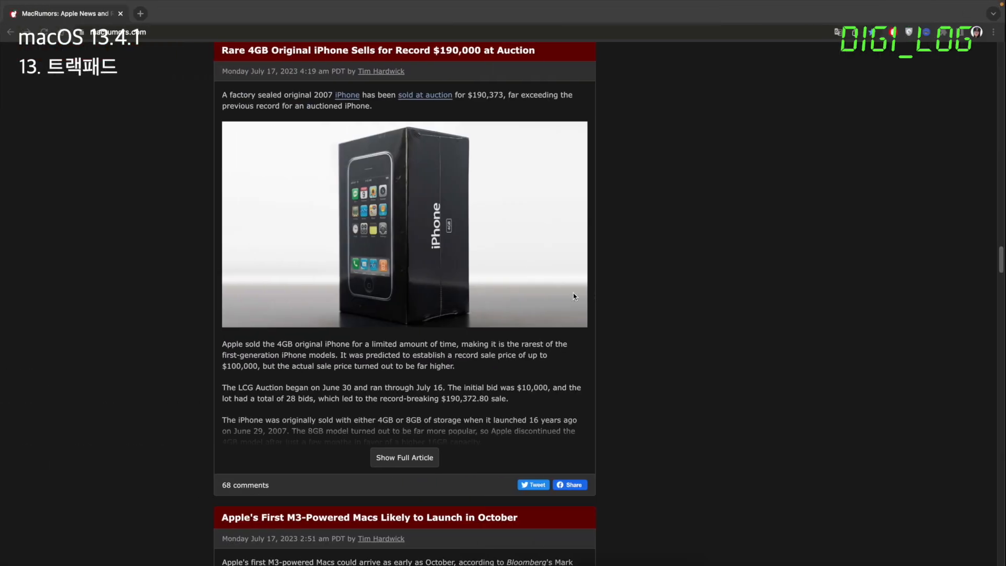
key("ctrl+Right")
key("ctrl+Right")
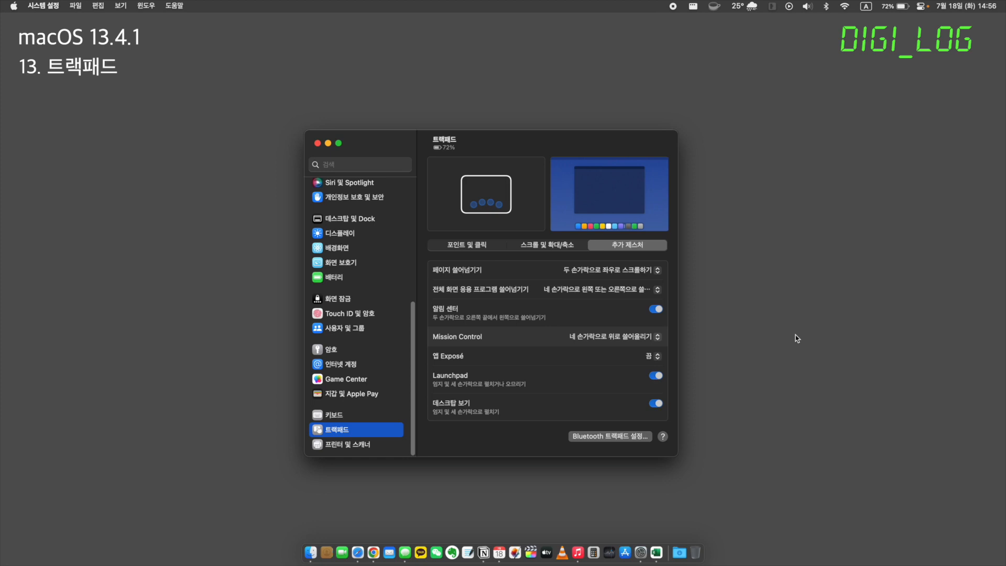
Step: Review the Mission Control gesture choices, and use Mission Control to bring different open windows, such as 주식, to the front
left_click(595, 338)
left_click(595, 338)
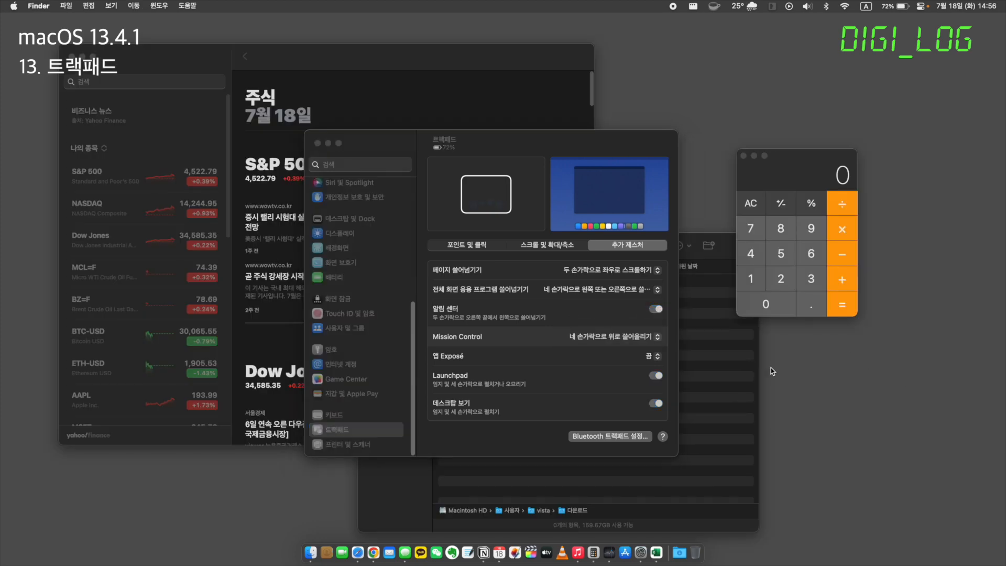
key("ctrl+Up")
left_click(313, 401)
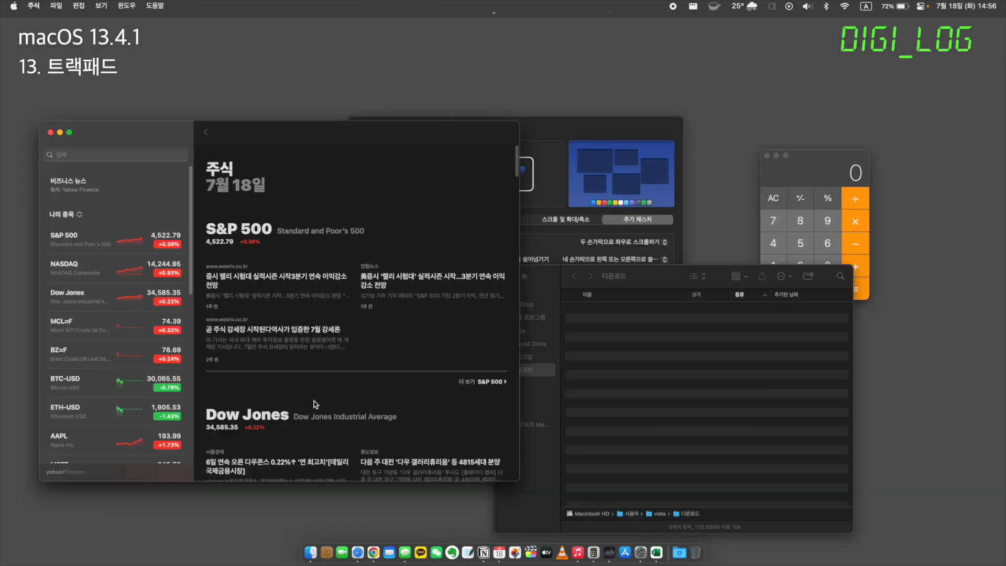
key("ctrl+Up")
left_click(513, 311)
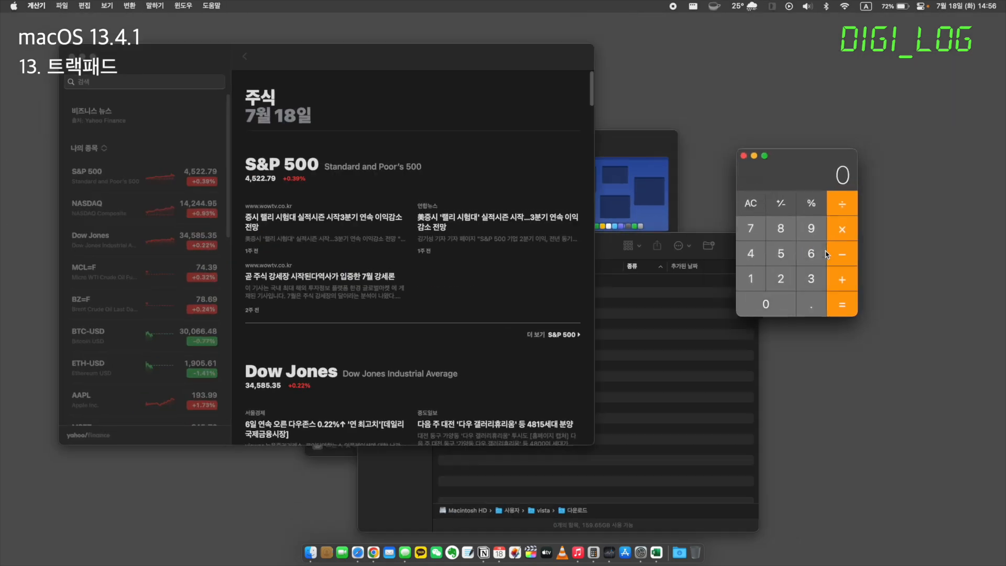
Step: Demonstrate the Launchpad and 데스크탑 보기 gestures by opening and closing Launchpad, and moving all windows aside and back
key("F4")
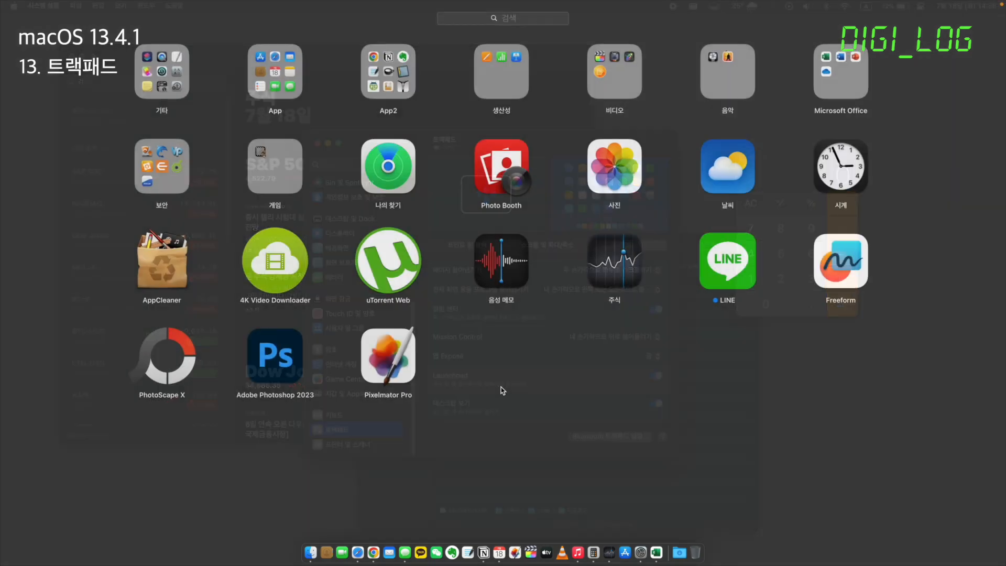
key("Escape")
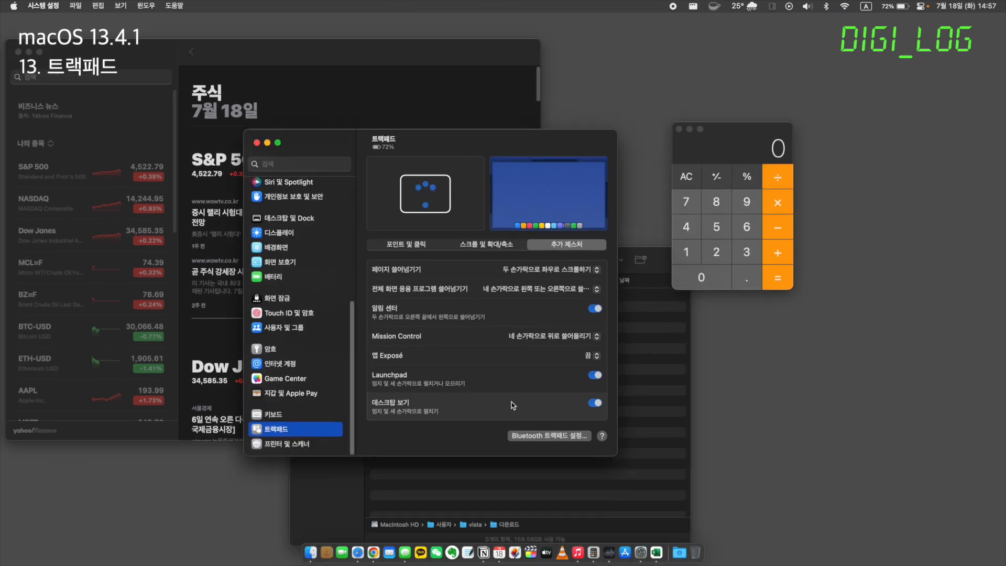
key("F11")
key("F11")
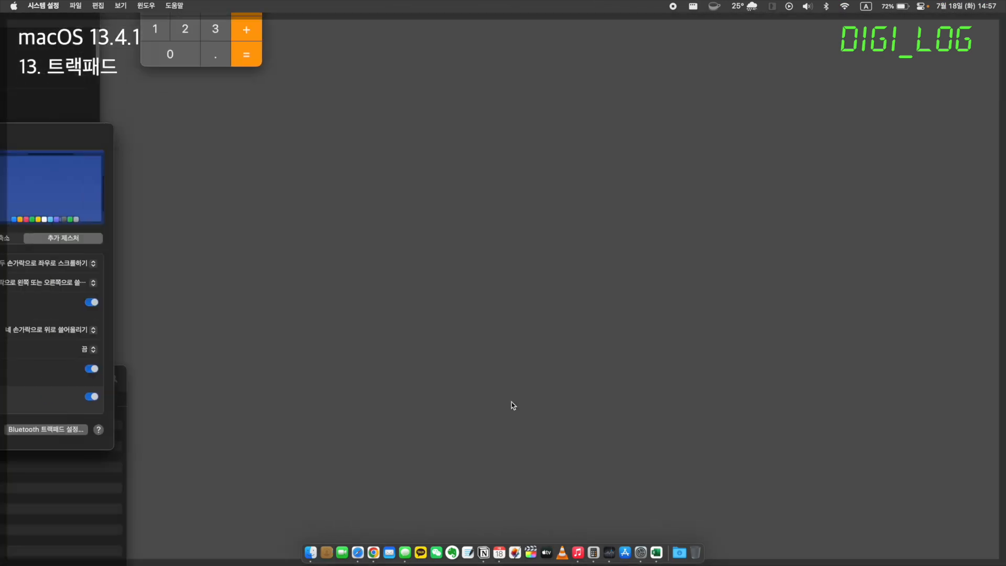
key("F11")
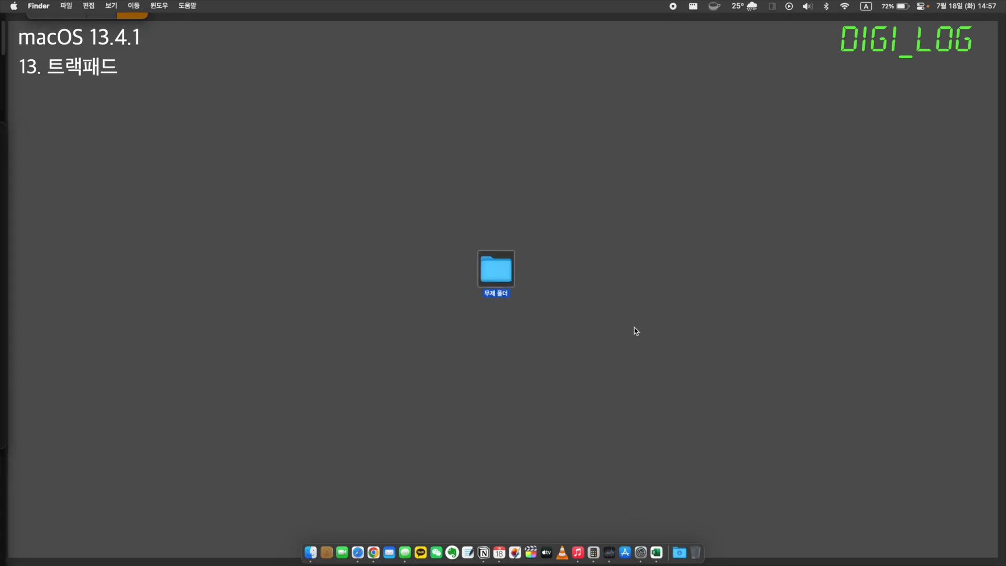
left_click(638, 331)
key("F11")
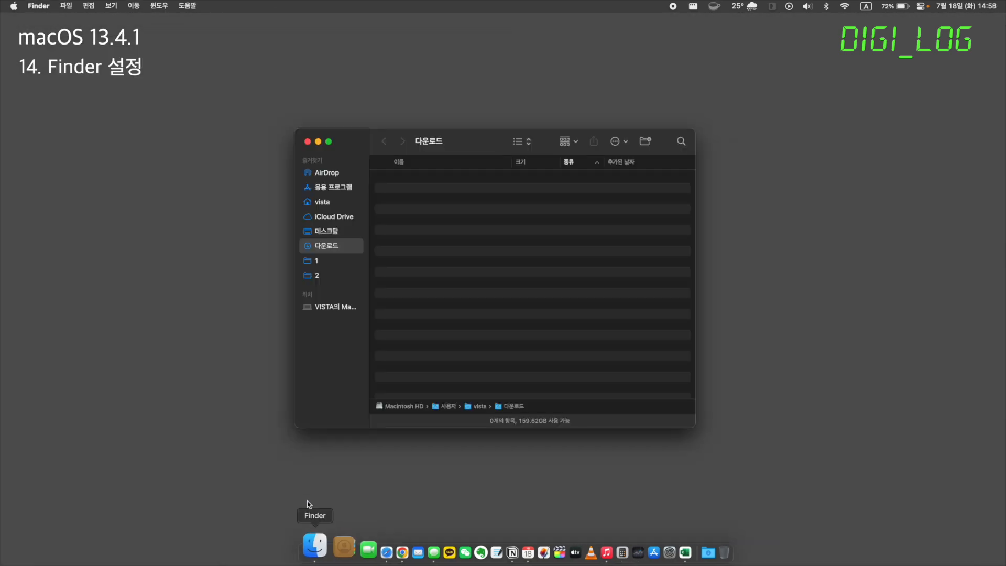
Step: Switch to Finder, open a 다운로드 window, show Finder 설정 and close it, and open Finder 설정 again
left_click(308, 505)
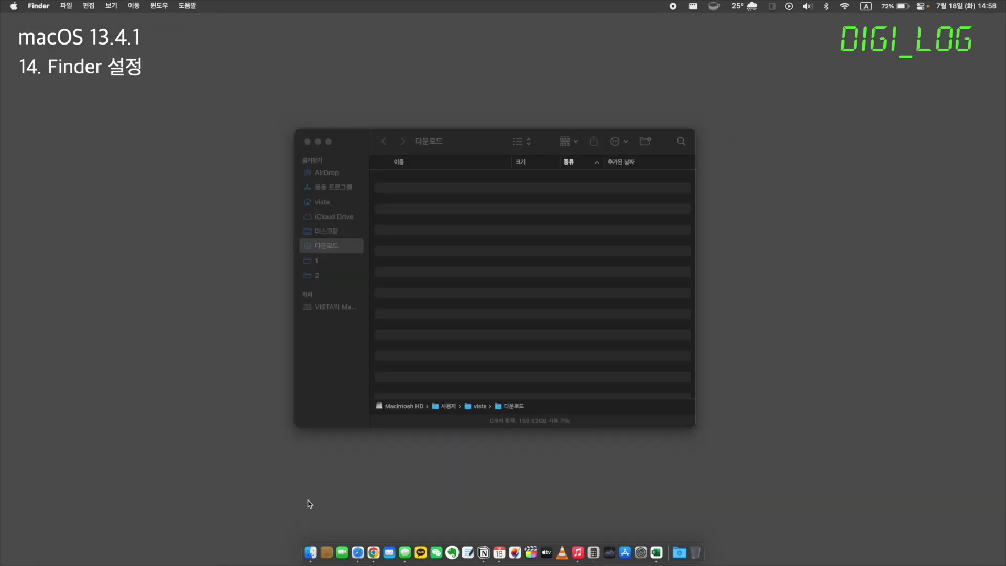
left_click(312, 547)
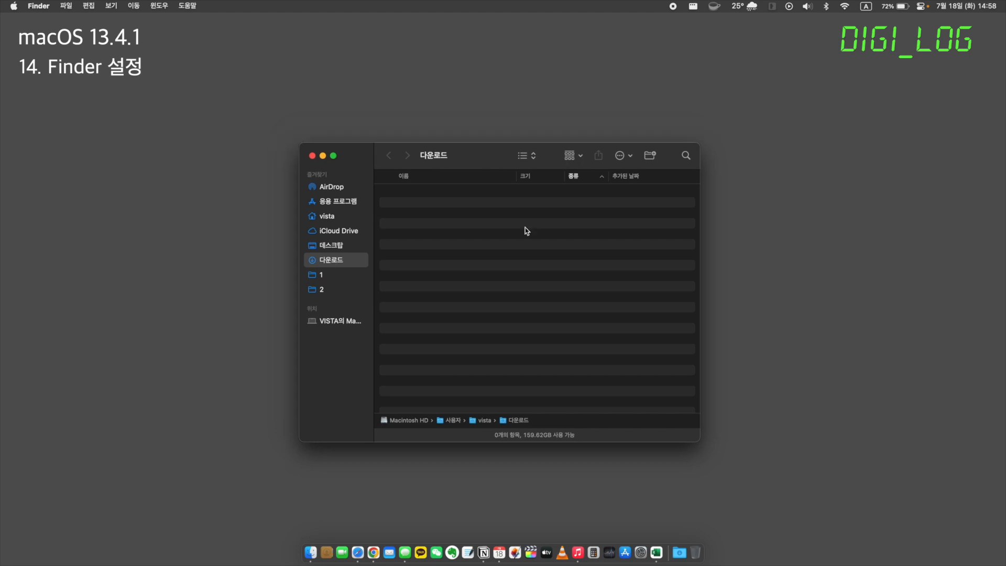
key("super+comma")
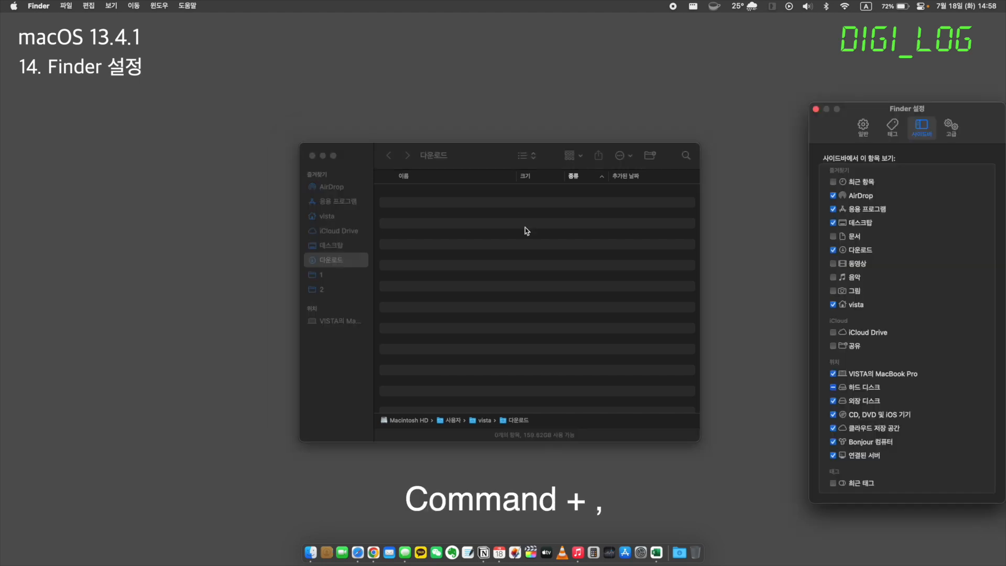
key("super+w")
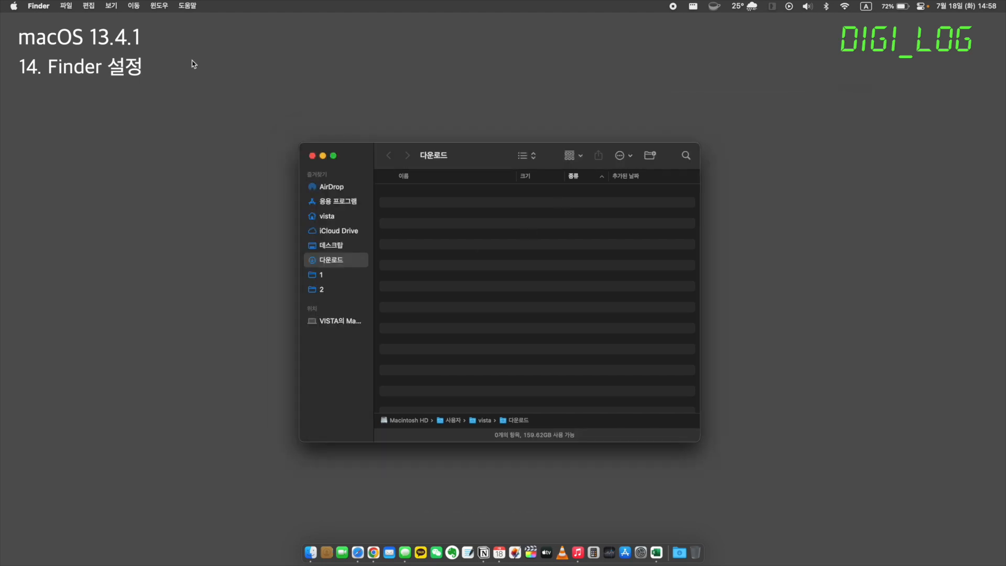
left_click(37, 6)
left_click(40, 33)
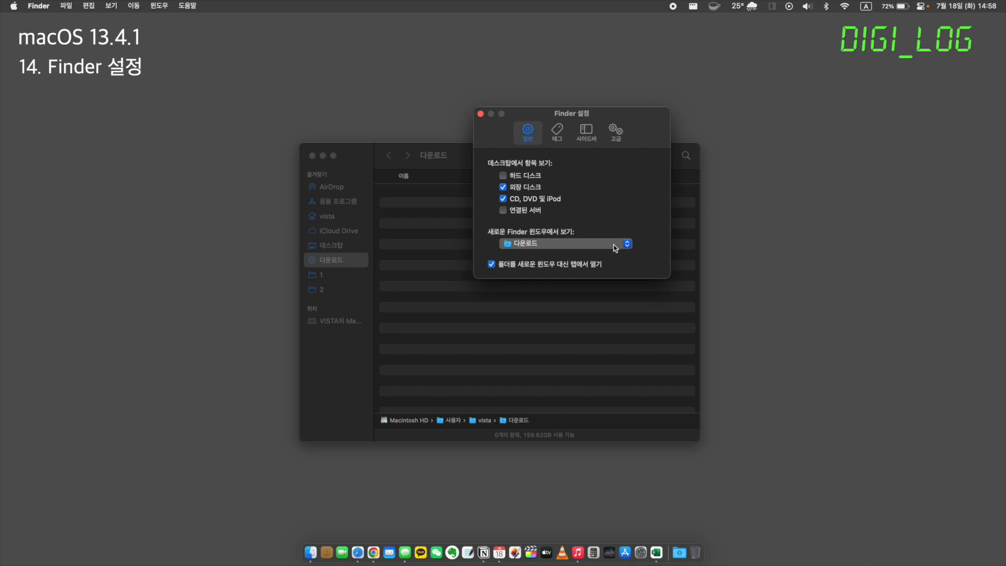
Step: Demonstrate which folder new Finder windows show by opening one, moving it aside and closing it
left_click(910, 420)
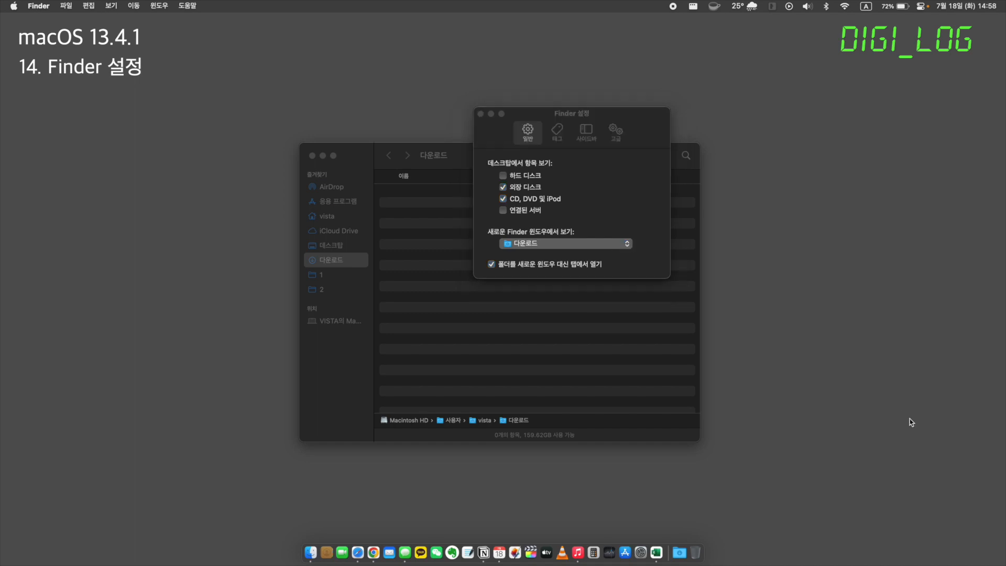
key("super+n")
left_click_drag(474, 173, 633, 231)
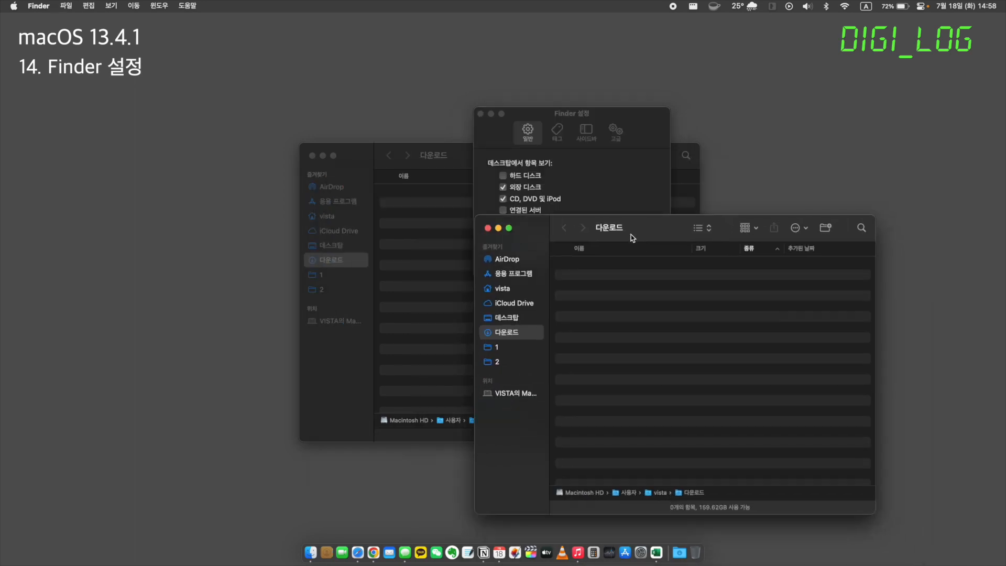
key("super+w")
Step: Set new Finder windows to show the 다운로드 folder, using the 기타 option to choose it
left_click(603, 244)
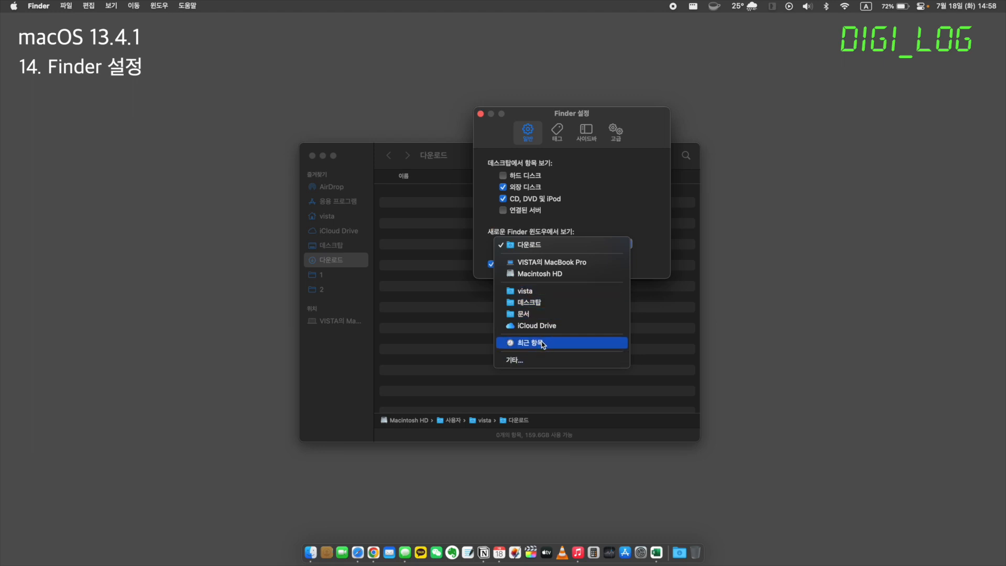
left_click(585, 362)
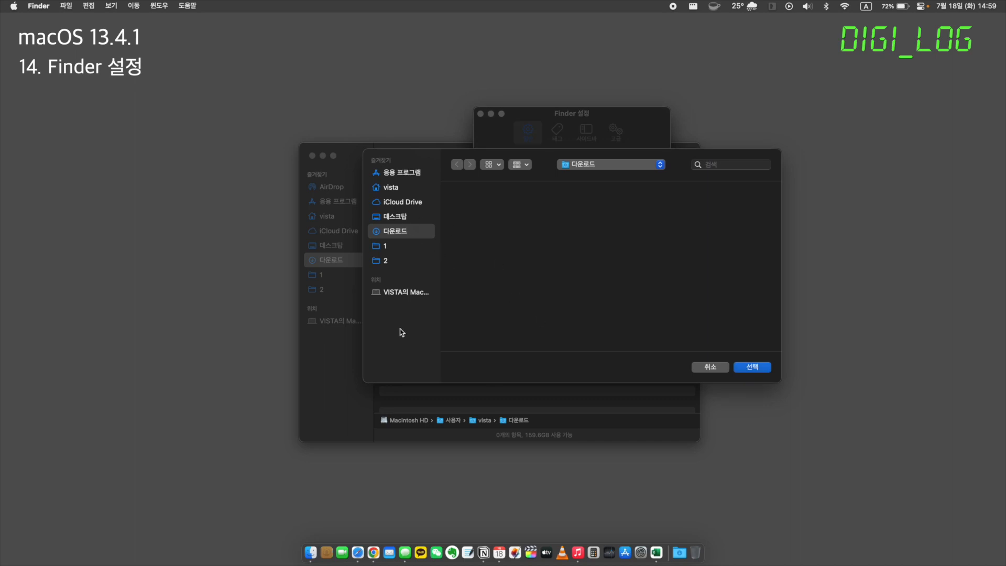
key("Return")
Step: Open five new Finder windows in a row to demonstrate the default folder, and close them all again
key("super+n")
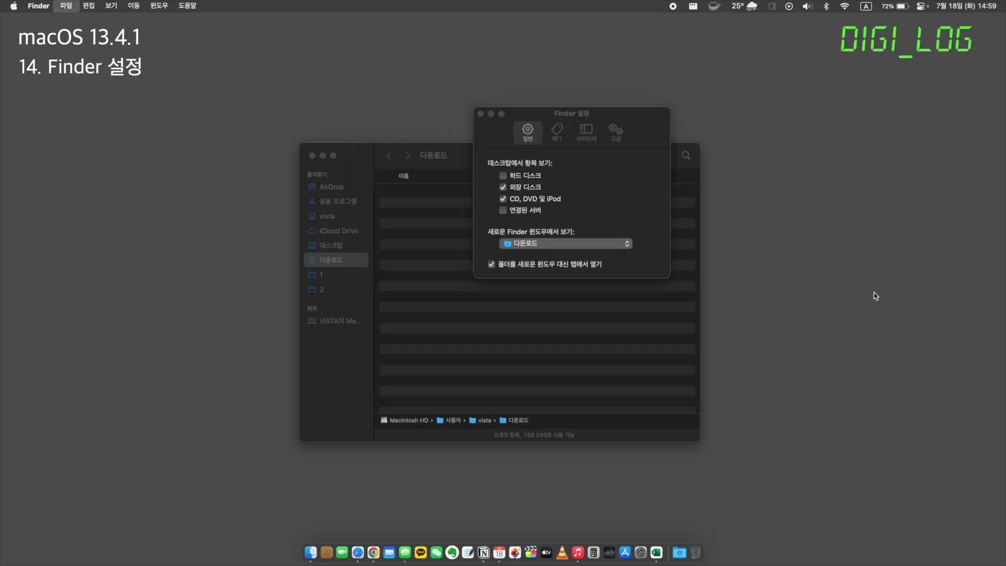
key("super+n")
key("super+n")
key("super+n")
key("super+n")
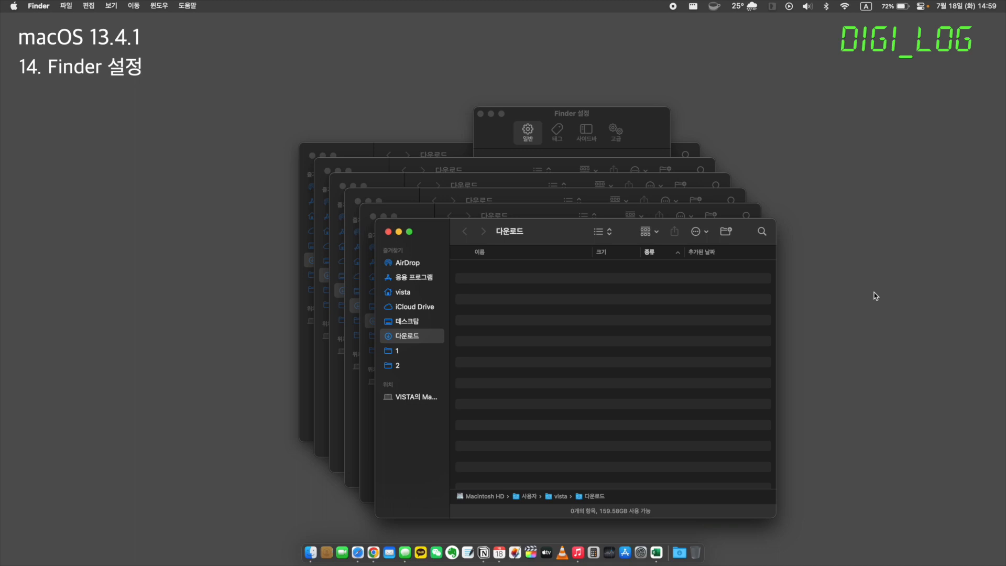
key("super+w")
key("super+w")
key("super+w")
key("super+w")
key("super+w")
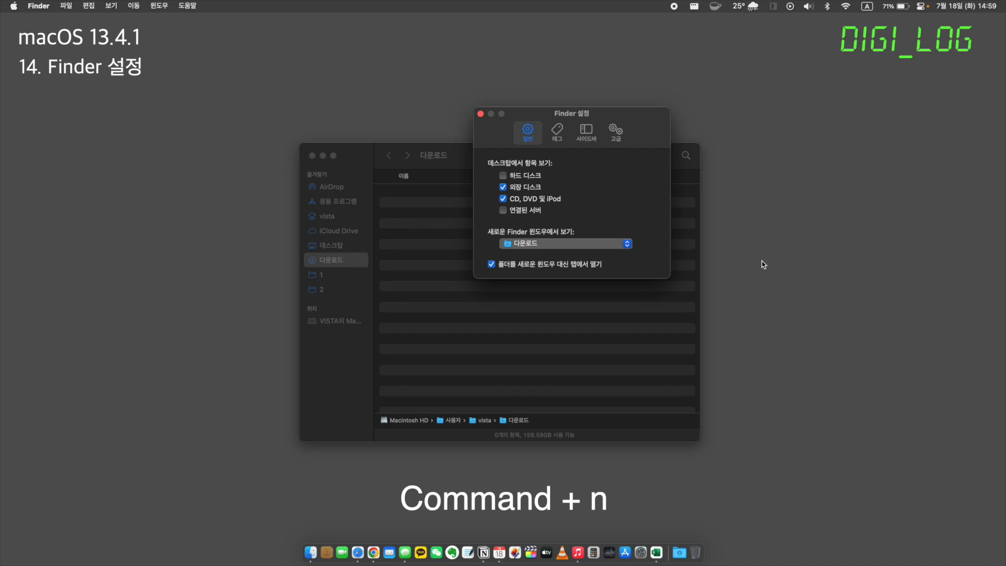
Step: Show the sidebar options in Finder 설정 and enable 동영상, 음악, 그림 and 문서 as sidebar items
left_click(586, 132)
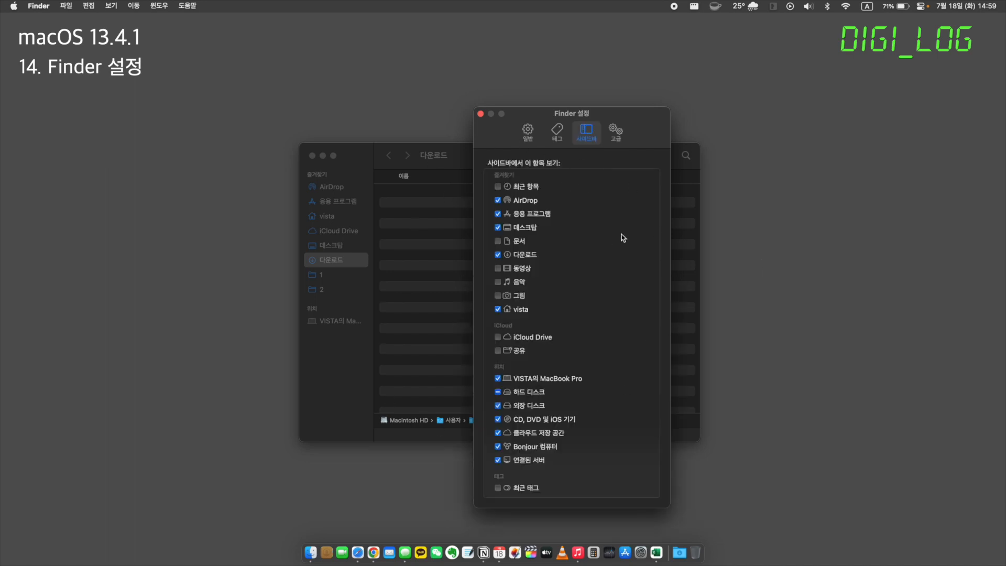
left_click(514, 269)
left_click(498, 281)
left_click(499, 295)
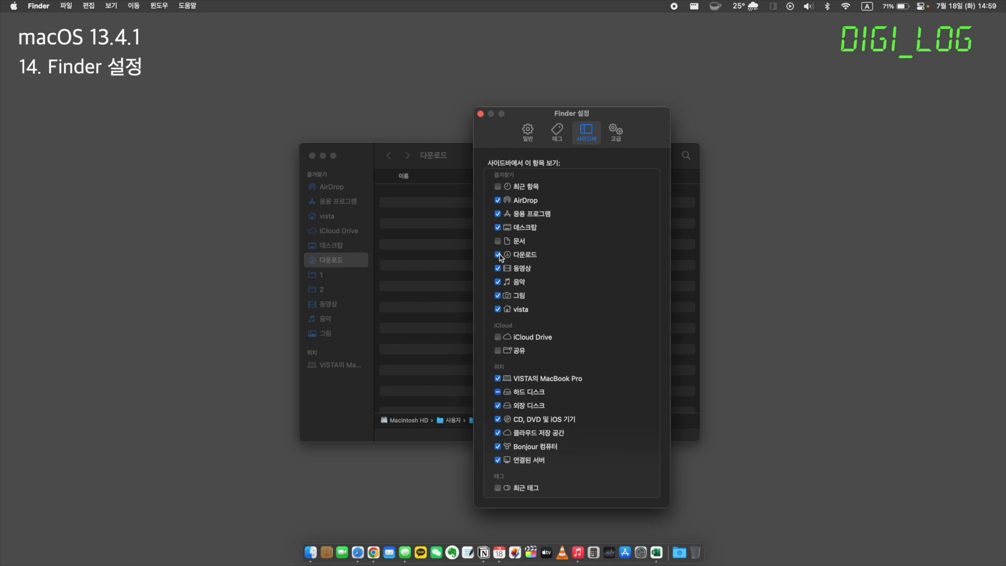
left_click(498, 241)
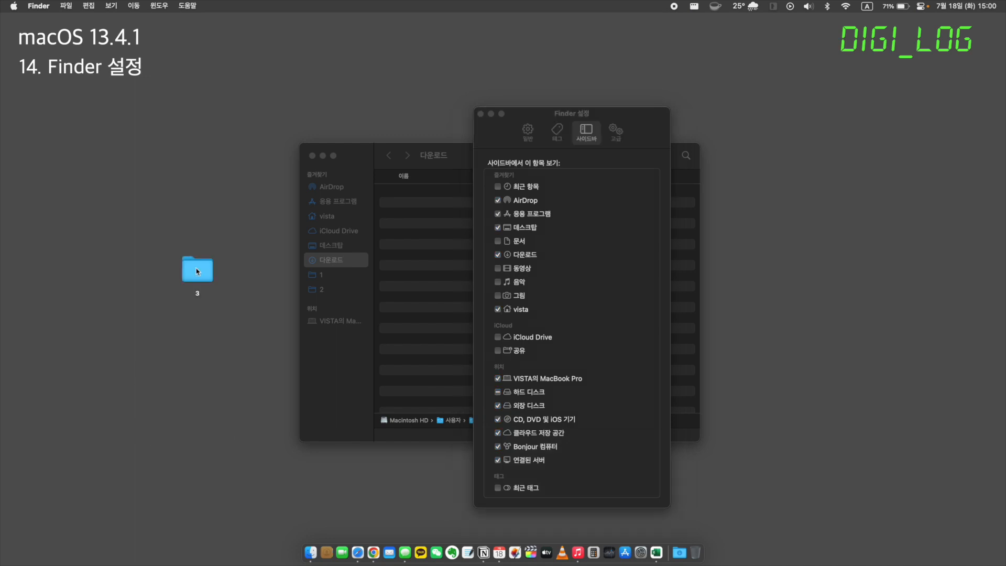
Step: Try to add the desktop folder 3 to the Finder sidebar favourites
left_click(197, 269)
left_click_drag(206, 268, 244, 226)
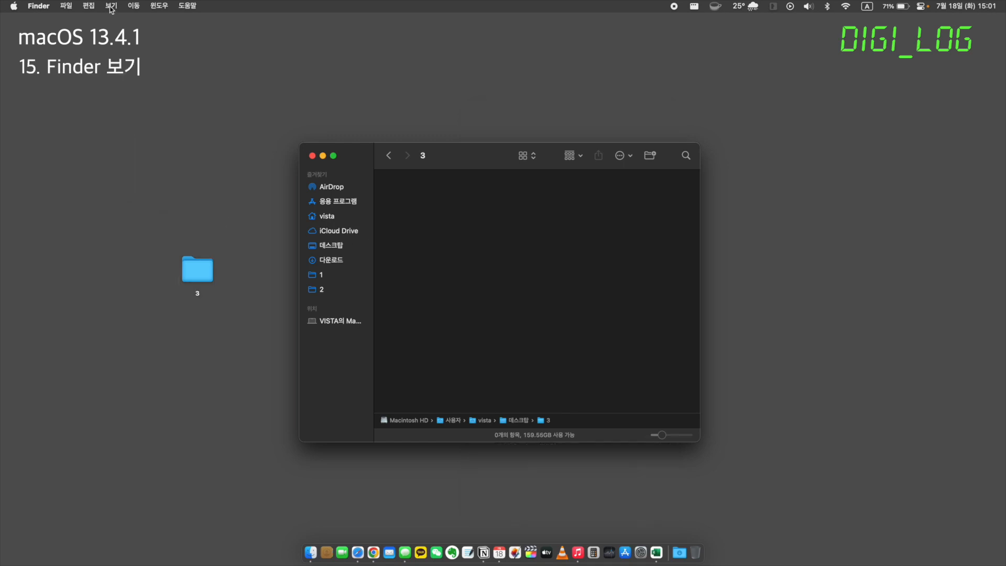
Step: Review the Finder 보기 options, and show the tab bar in the folder 3 window and hide it again
left_click(111, 6)
left_click(114, 7)
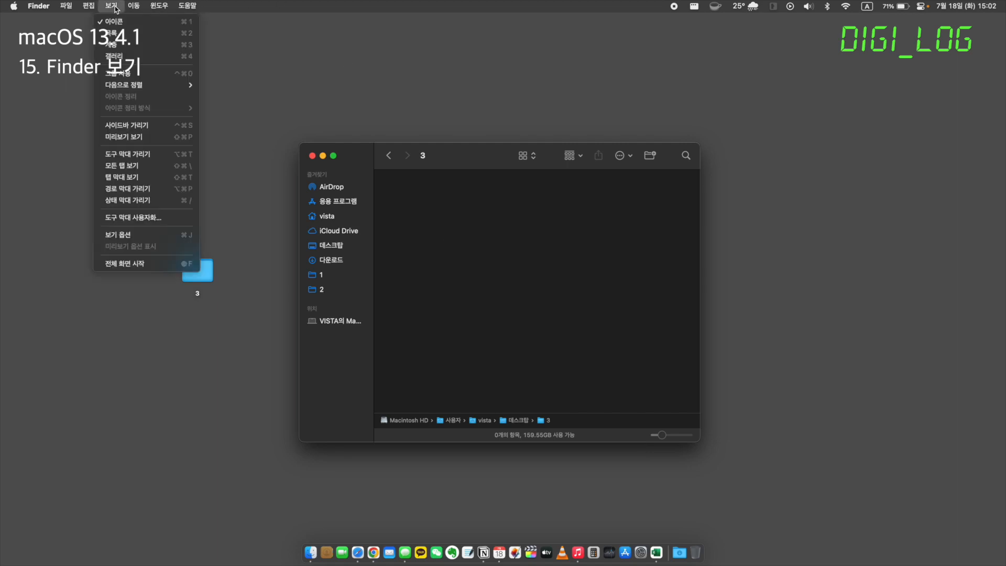
left_click(160, 181)
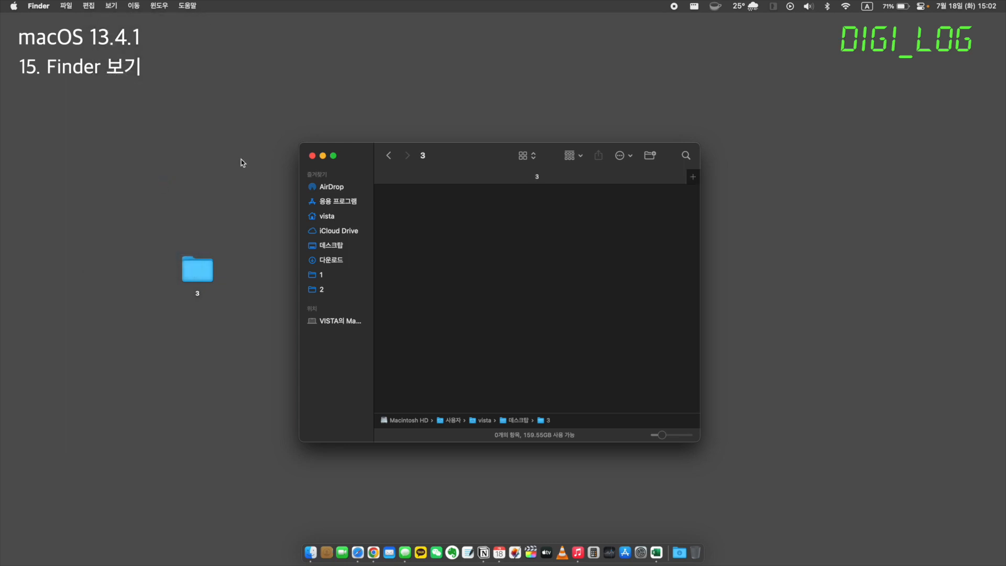
left_click(110, 7)
left_click(151, 177)
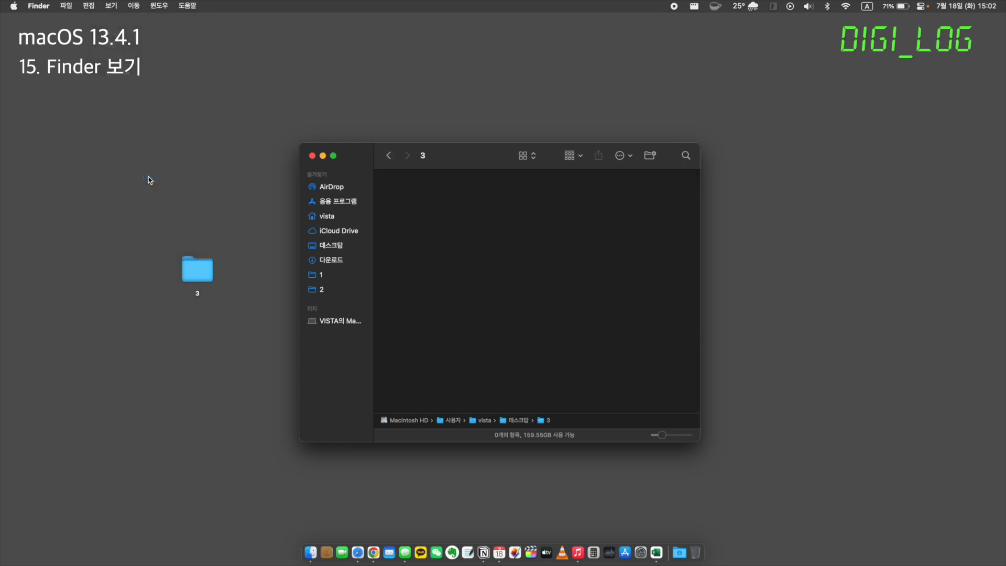
left_click_drag(785, 239, 849, 340)
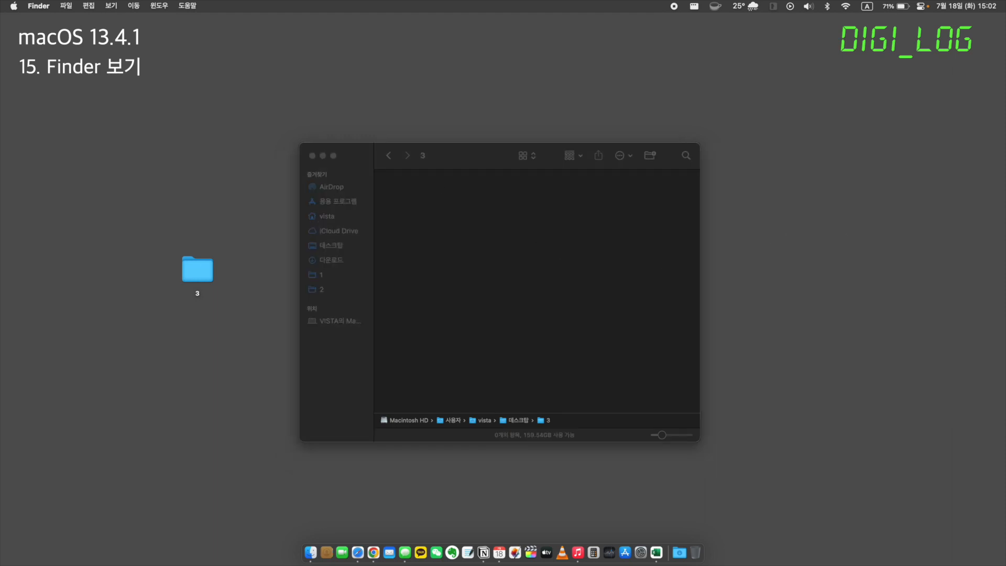